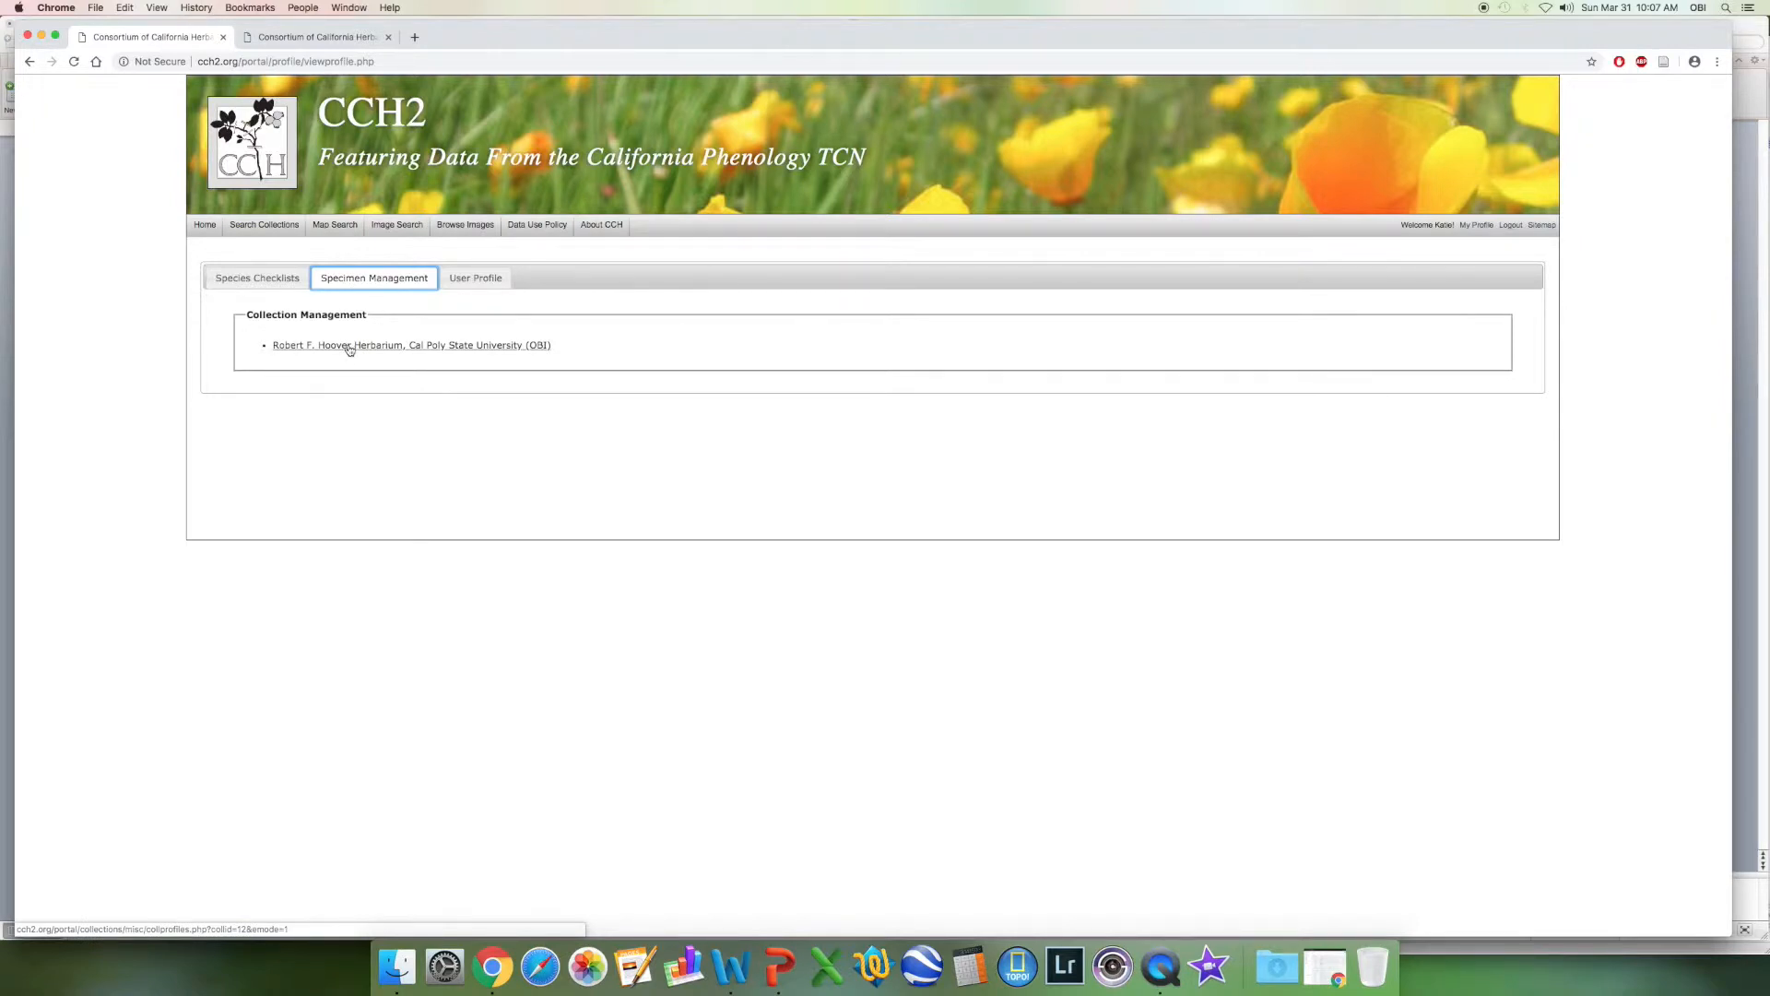
- Open specimen label printing for the Robert F. Hoover Herbarium and filter the records by scientific name Nemophila menziesii
click(349, 346)
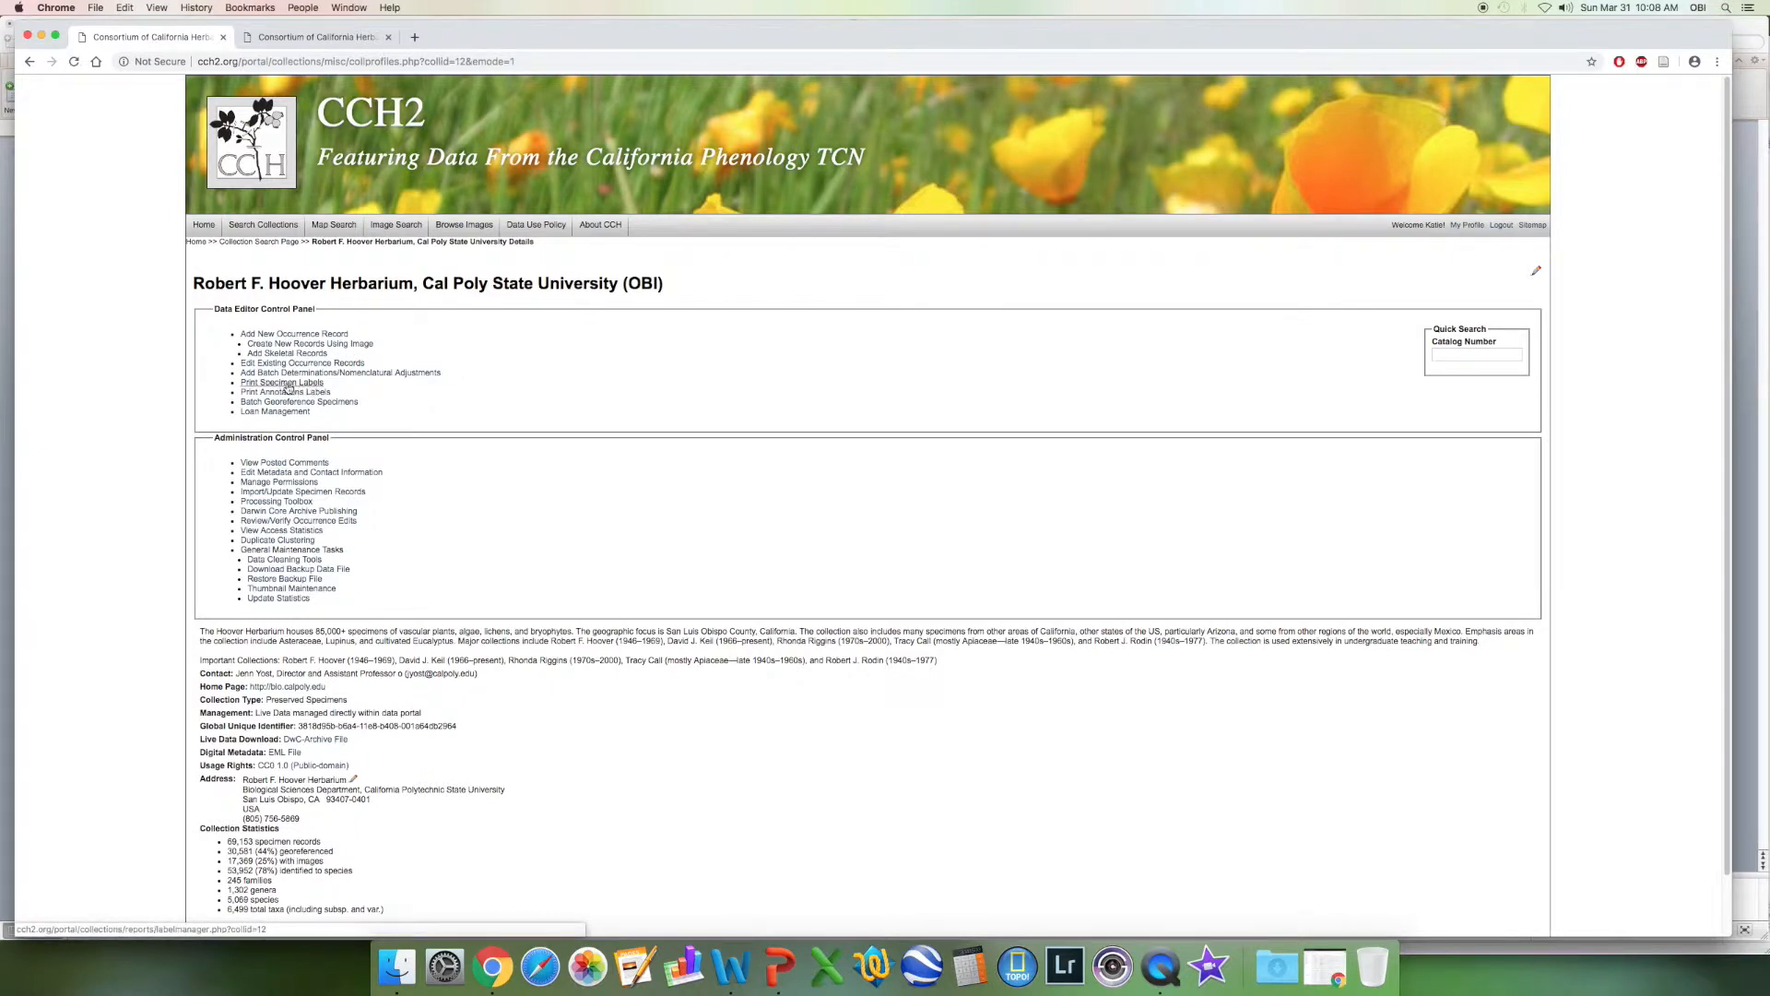
click(284, 383)
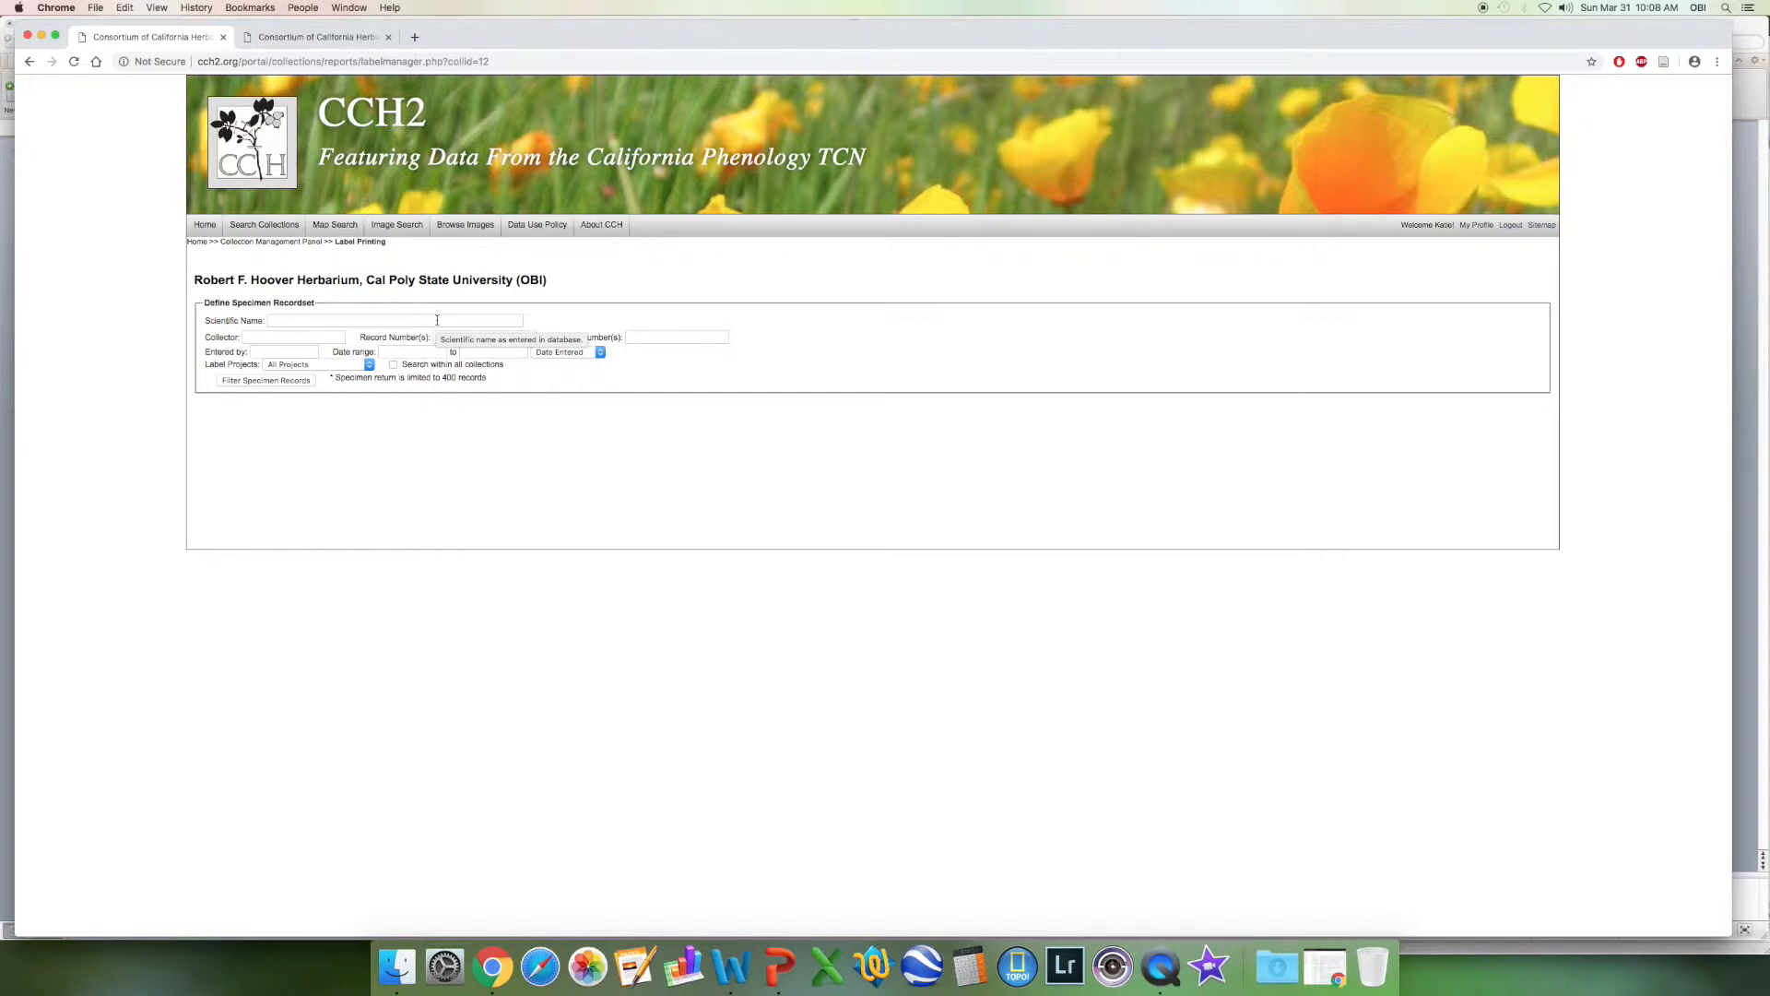
click(437, 320)
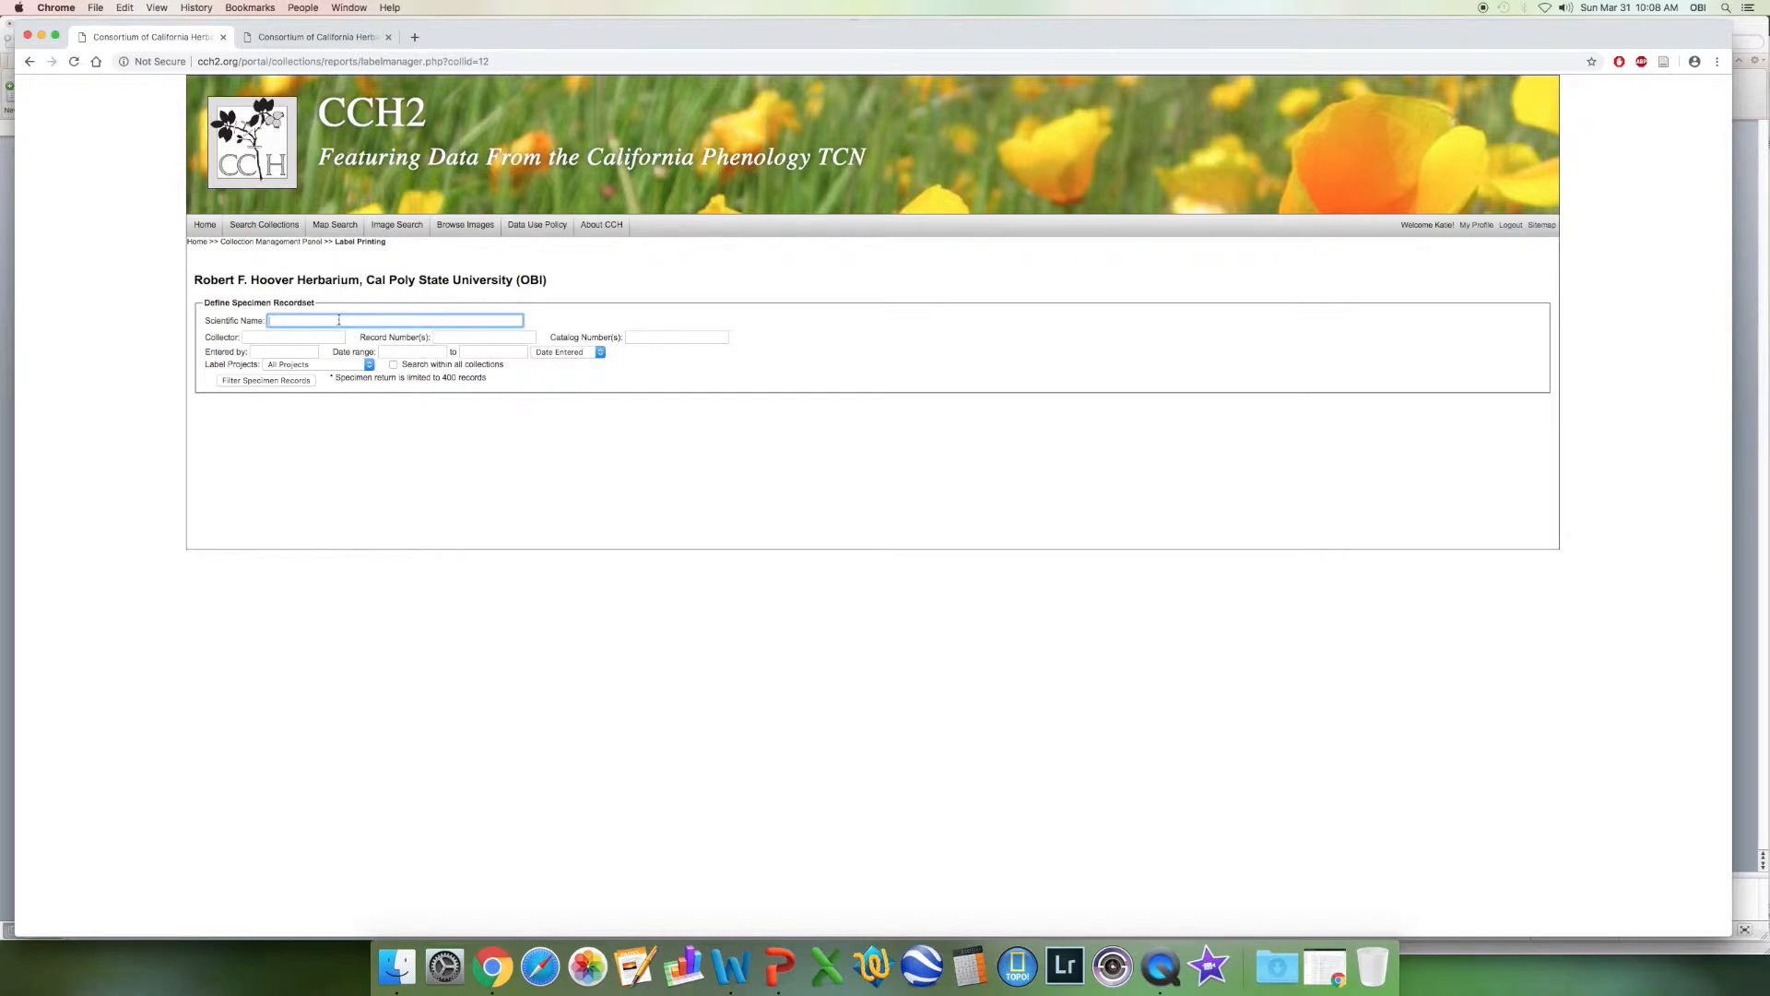
text(Nemophila menziesii)
click(268, 382)
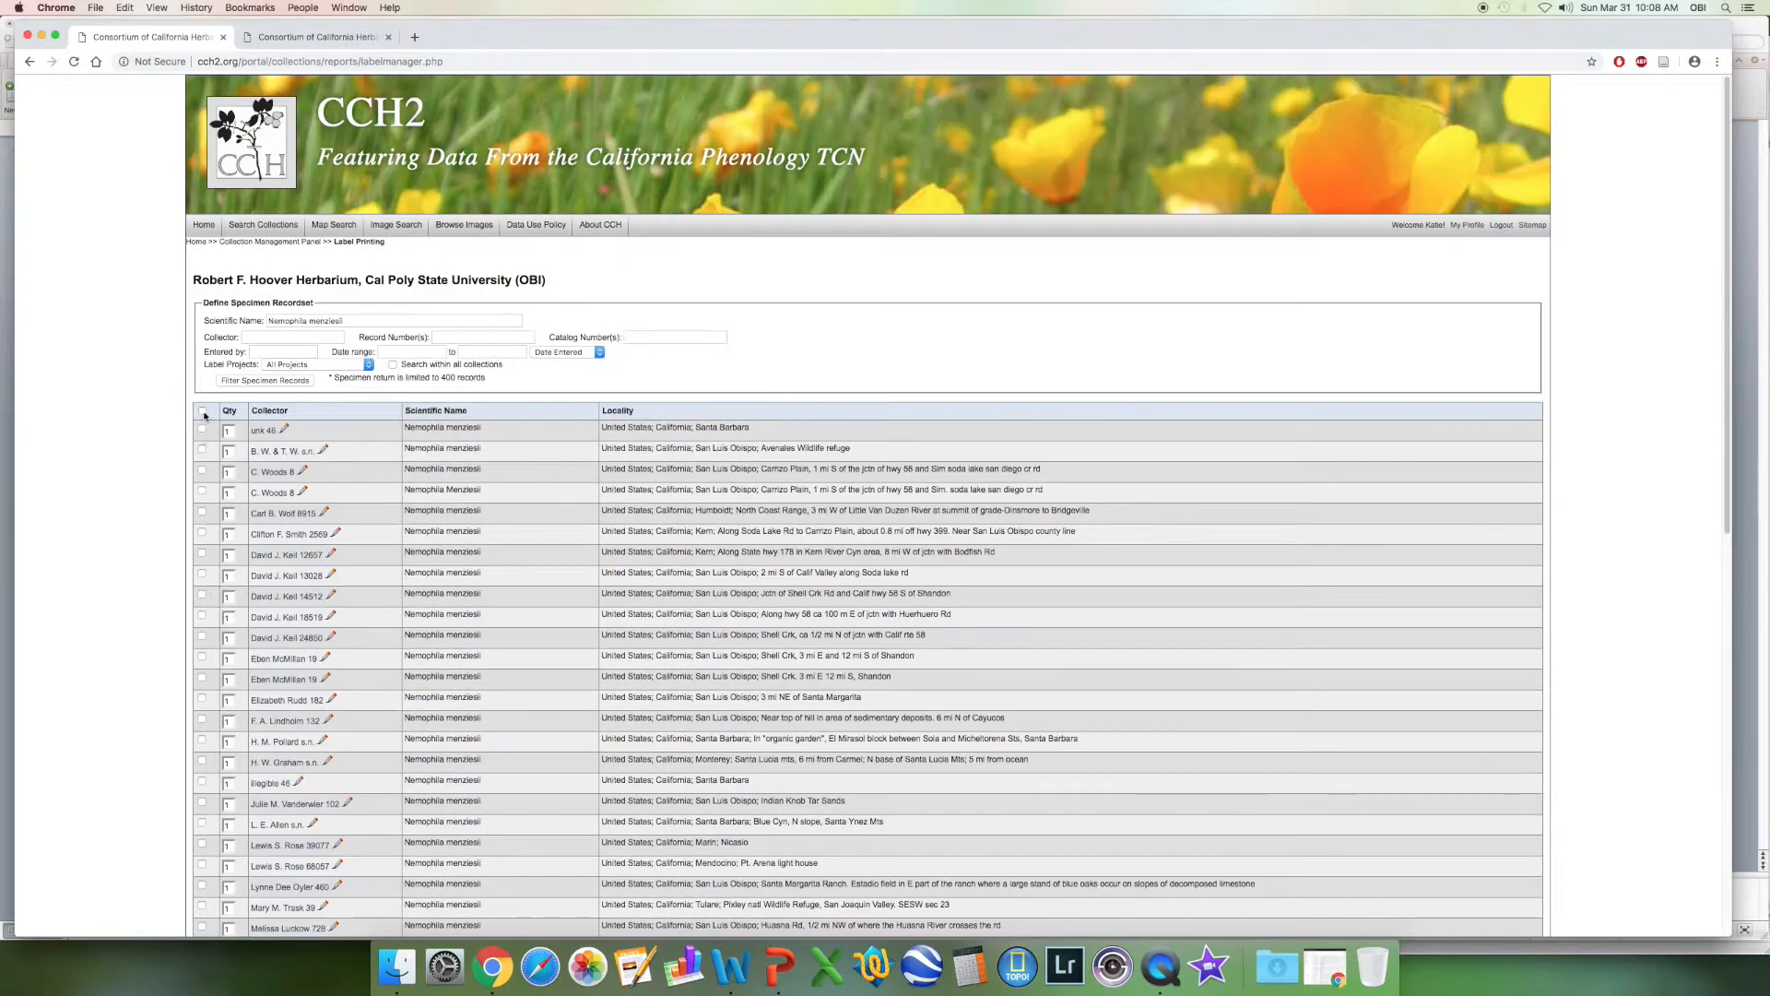
- Select the two Kern County records and go through the collector, record number, catalog number and entered-by filters
click(202, 555)
click(202, 533)
click(296, 338)
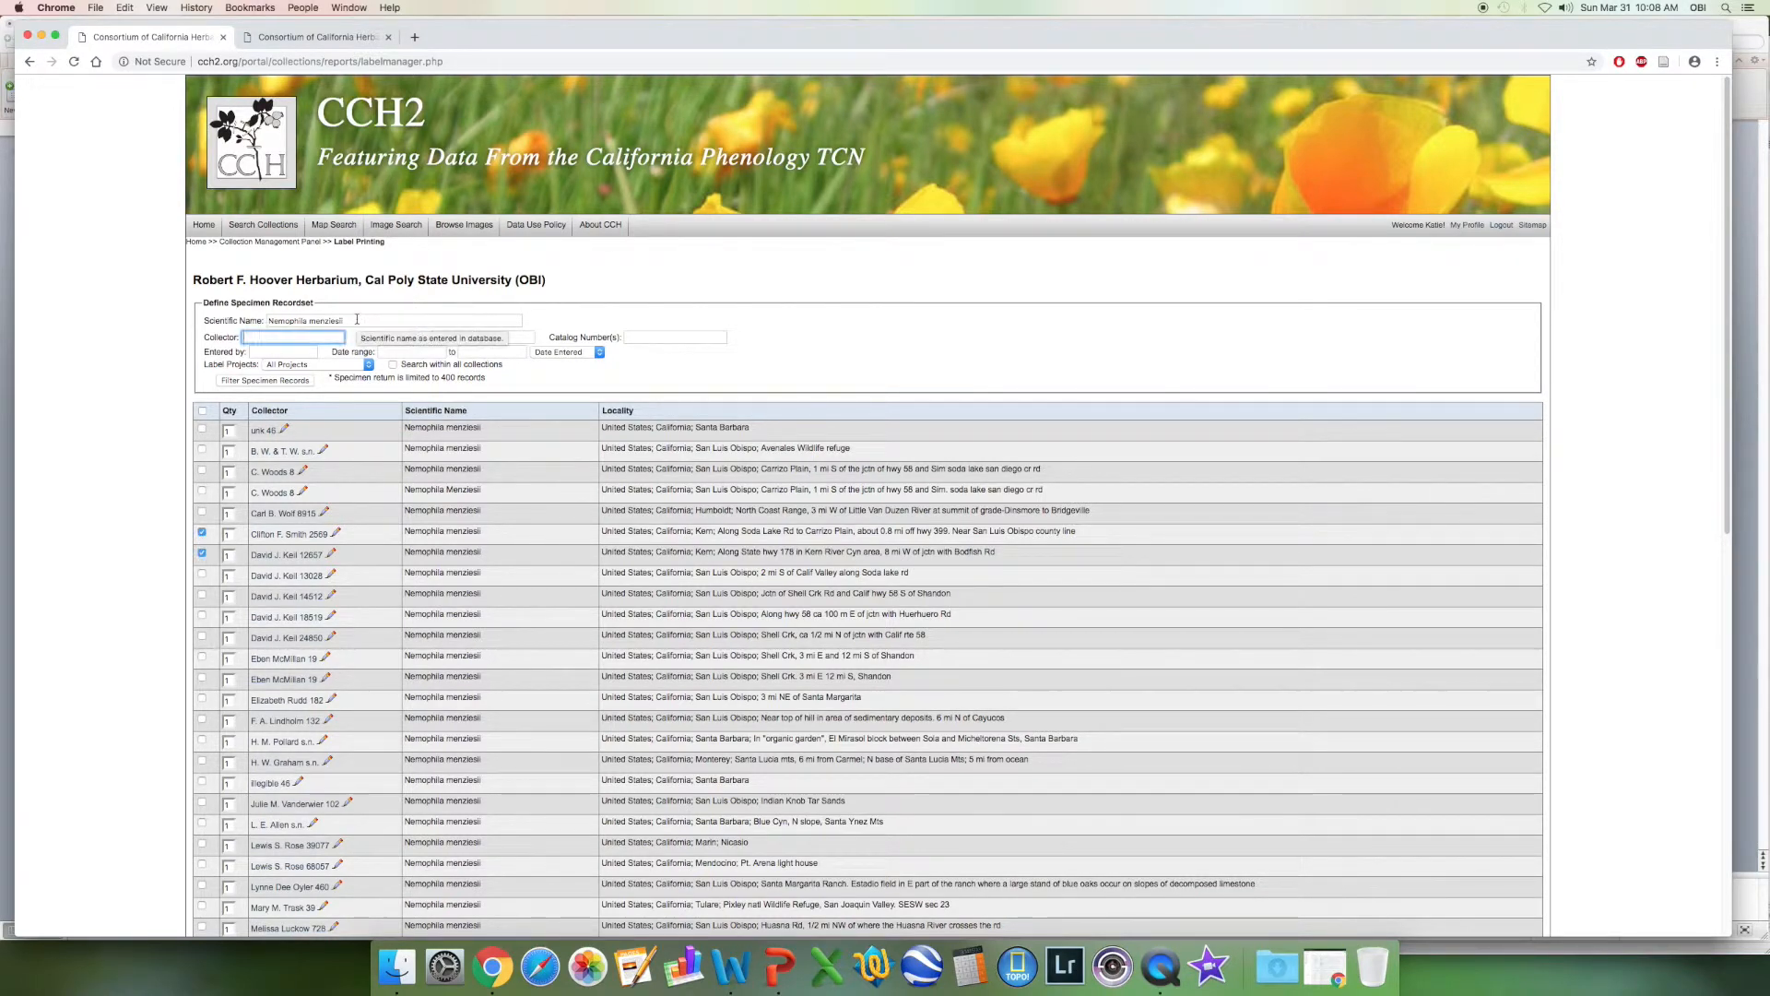
key(Tab)
key(Tab)
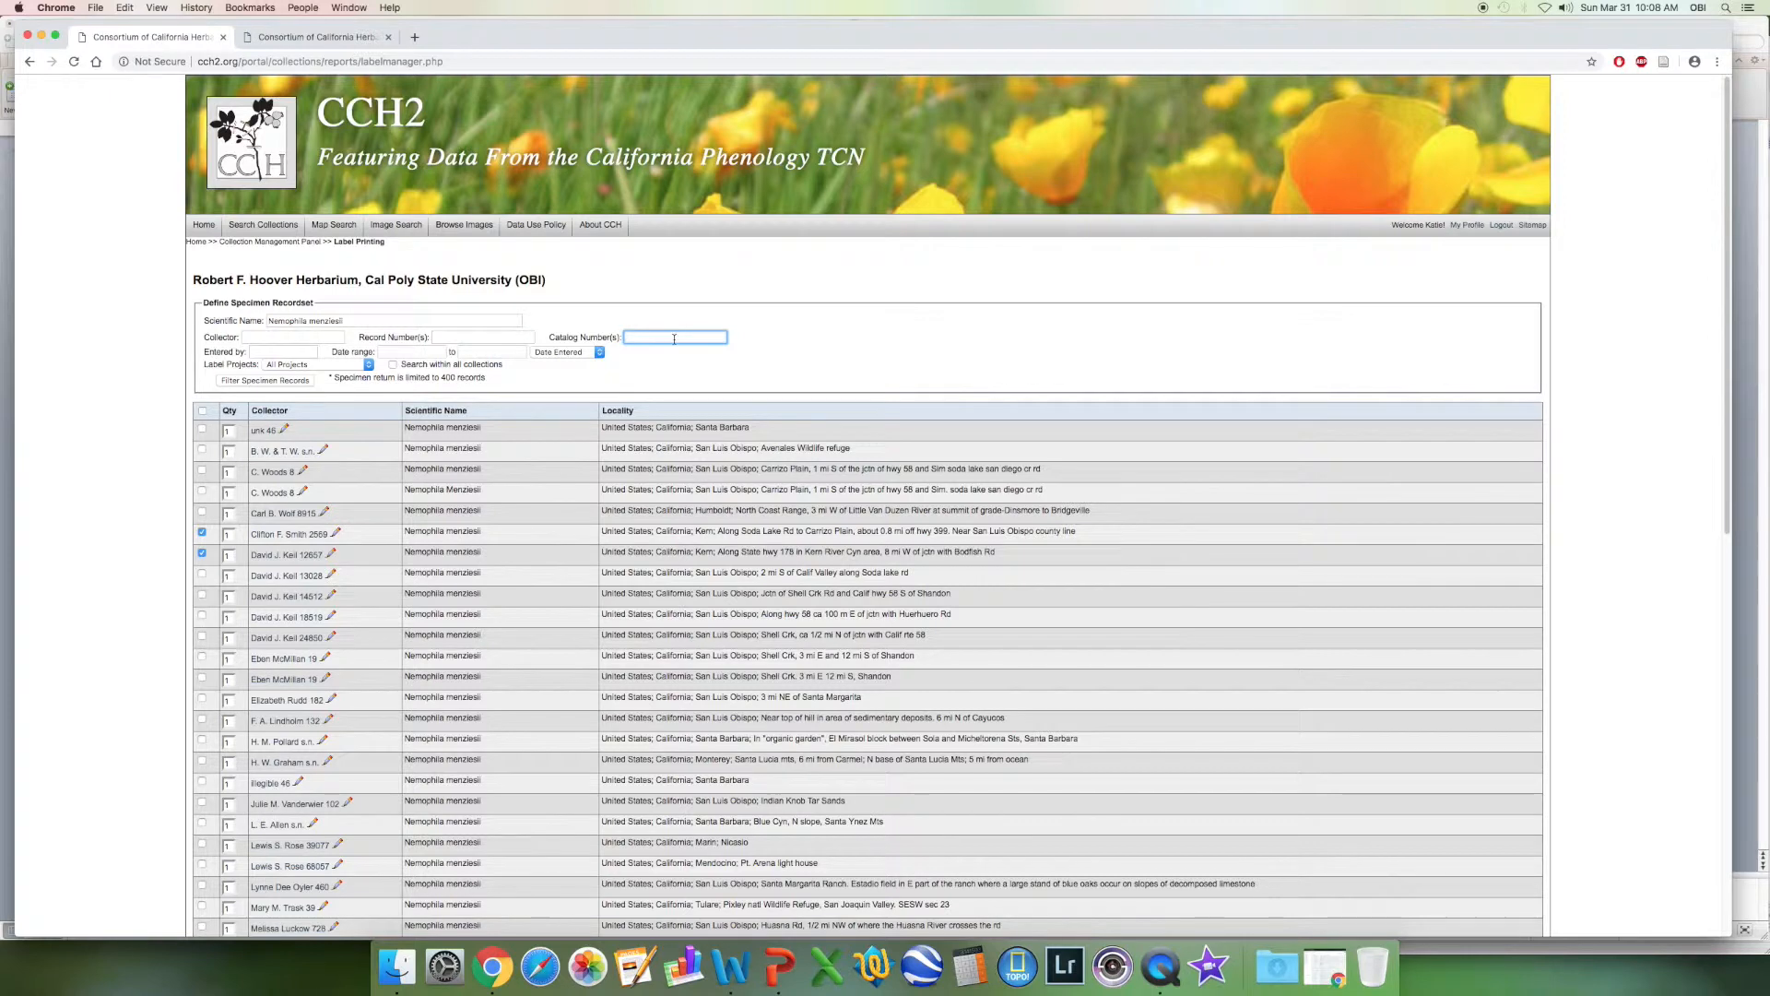
click(267, 352)
- Examine the Label Project field in the open Abelia x grandiflora occurrence record
click(318, 37)
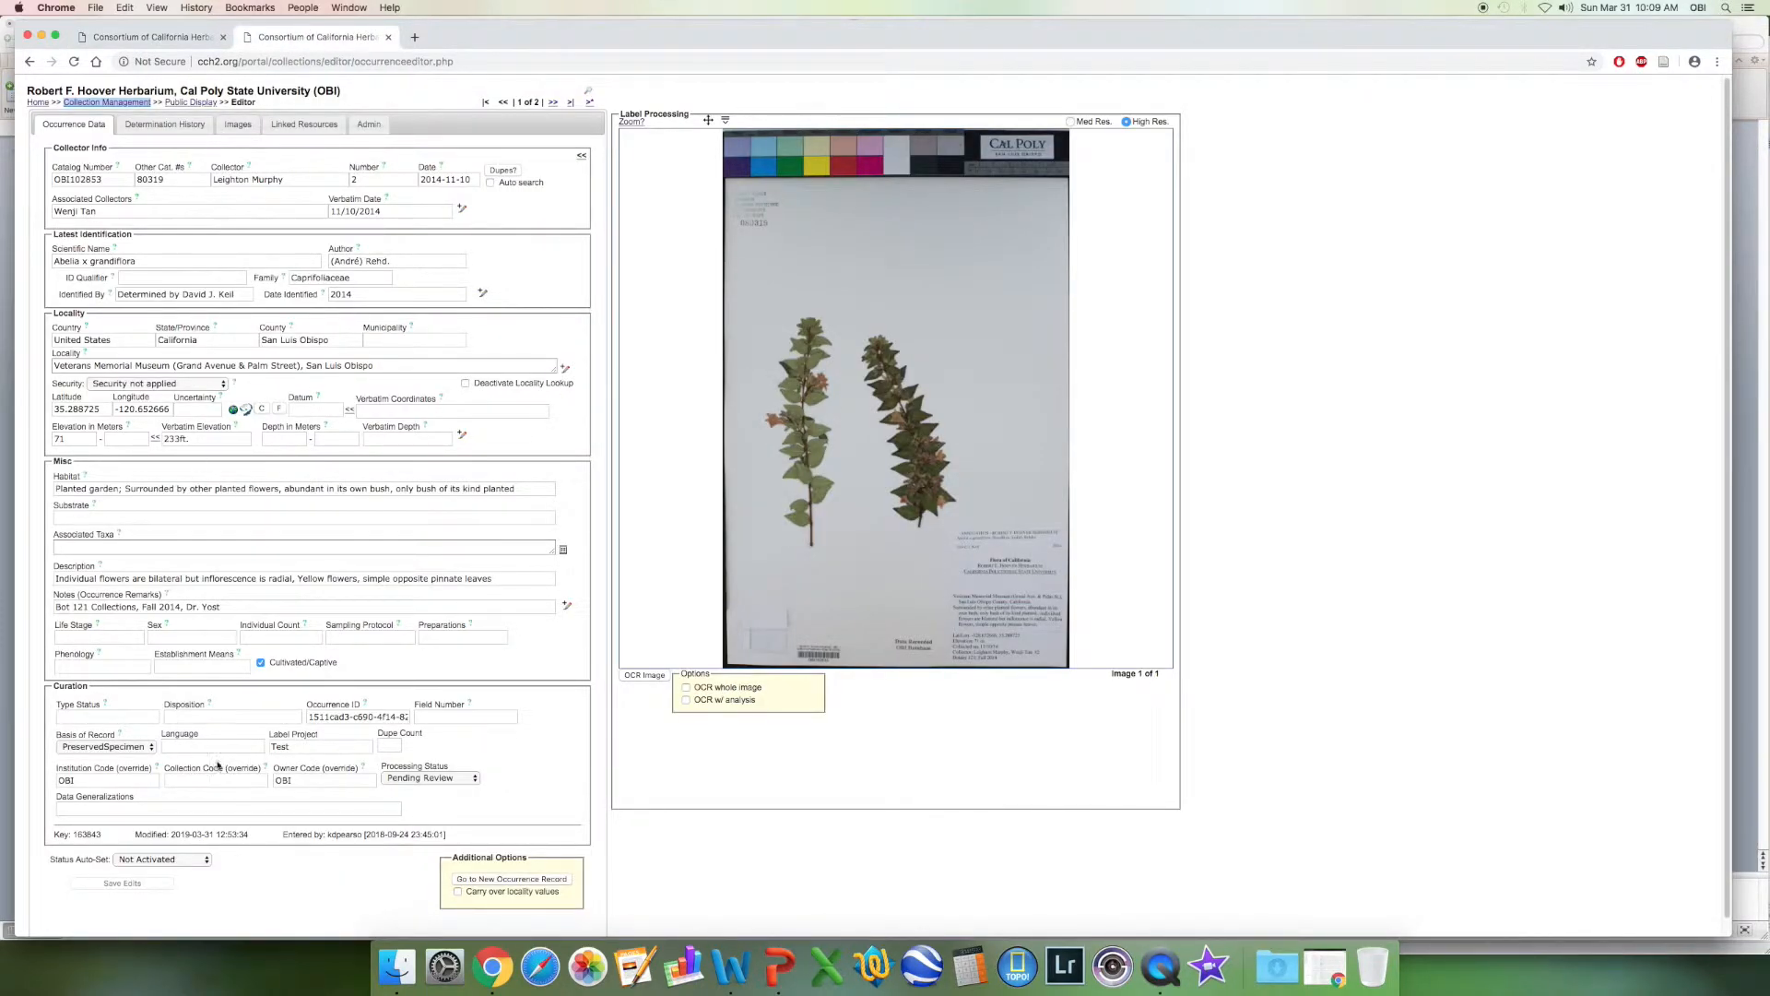
click(311, 748)
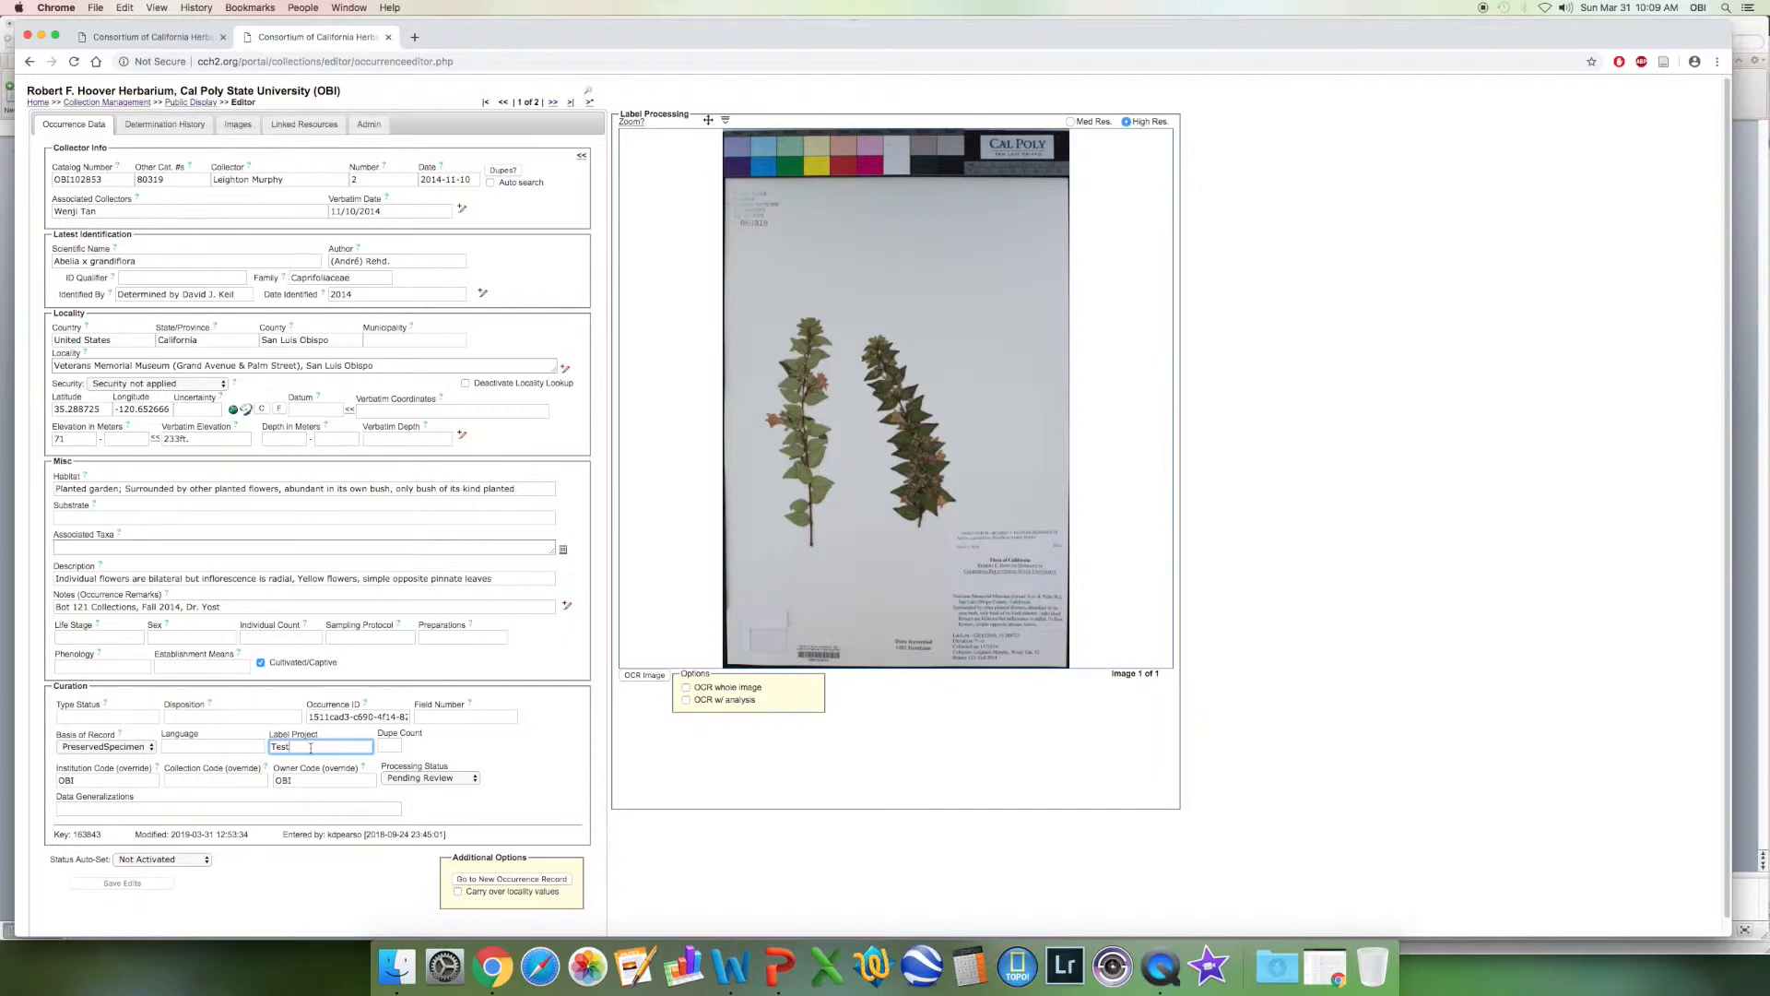
- Clear the scientific name on the label printing page and filter the specimen records by the label project Test
click(175, 44)
drag(359, 322, 82, 307)
key(BackSpace)
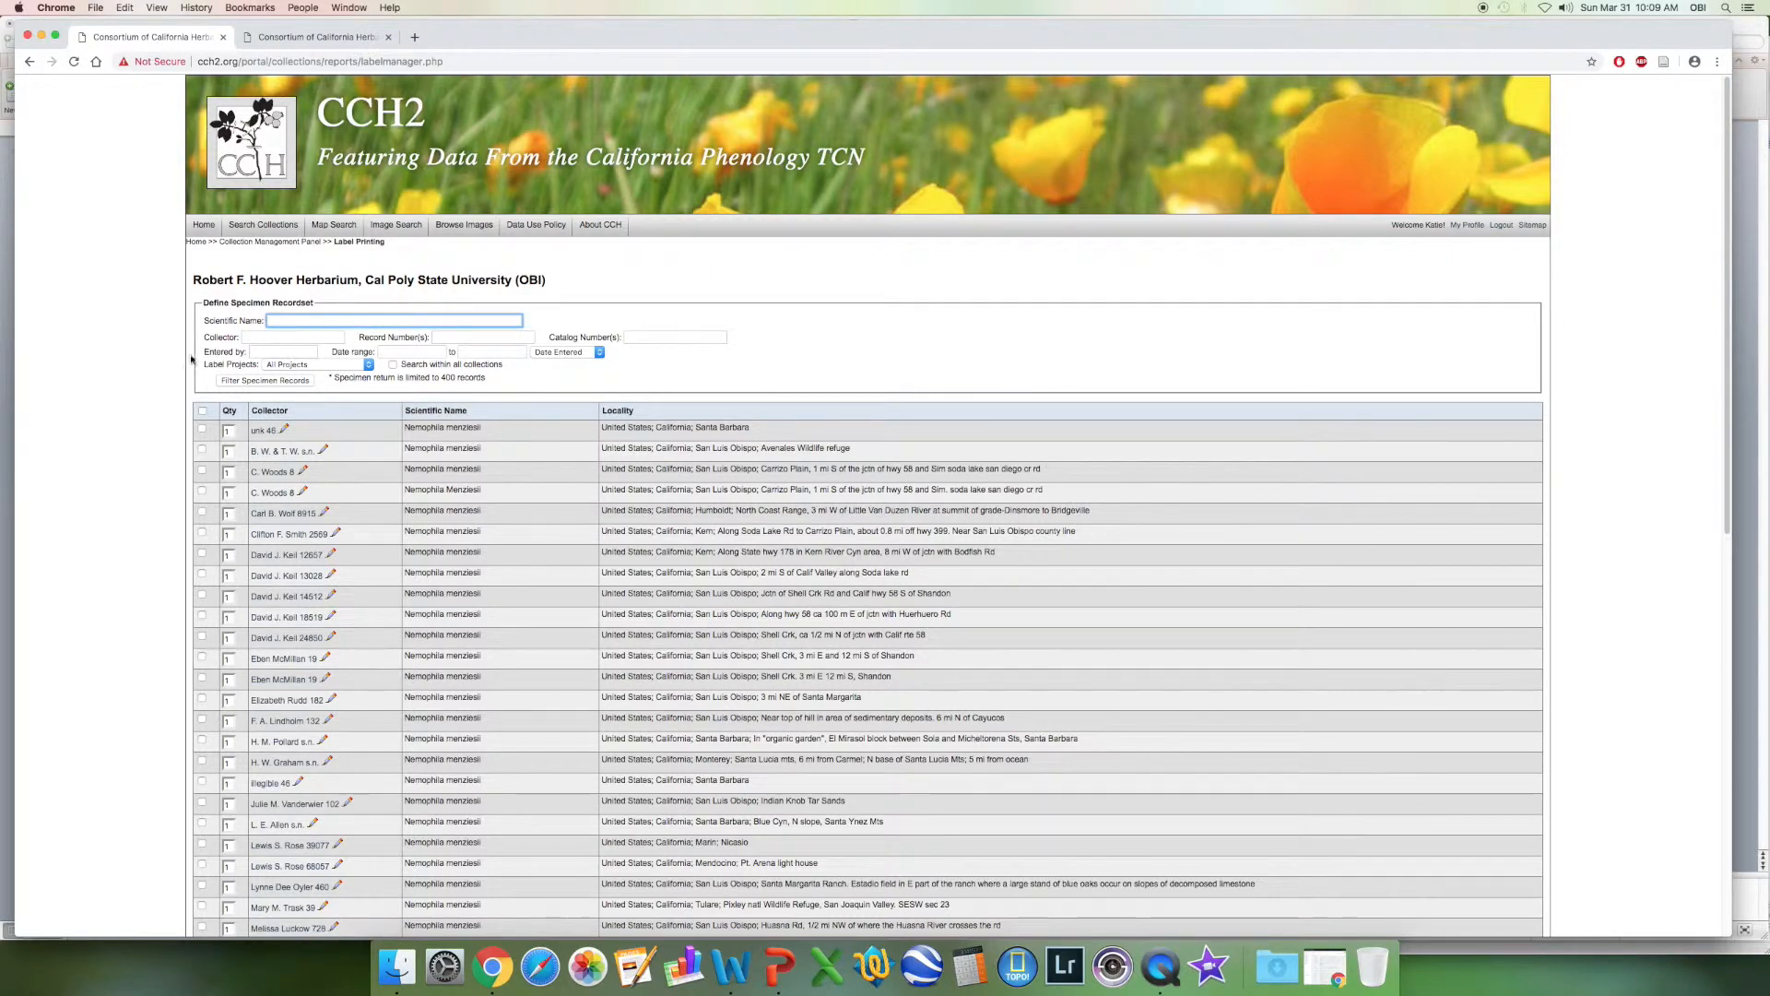
click(320, 367)
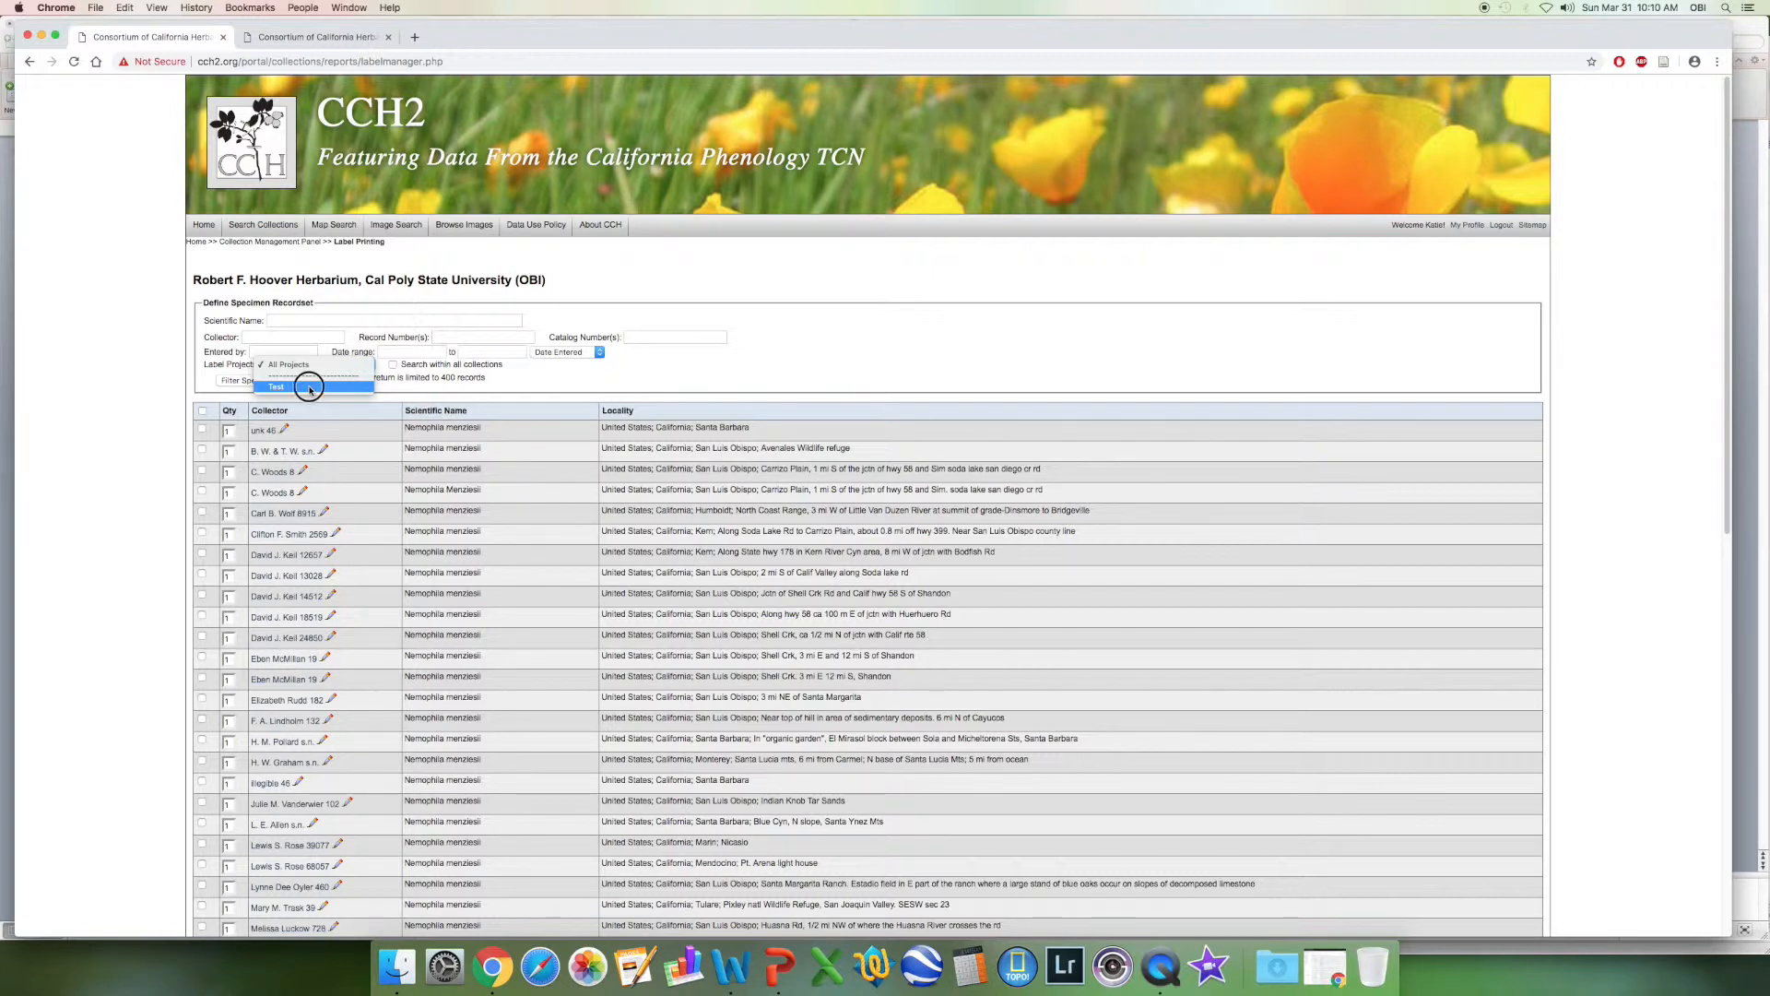
click(309, 387)
click(270, 381)
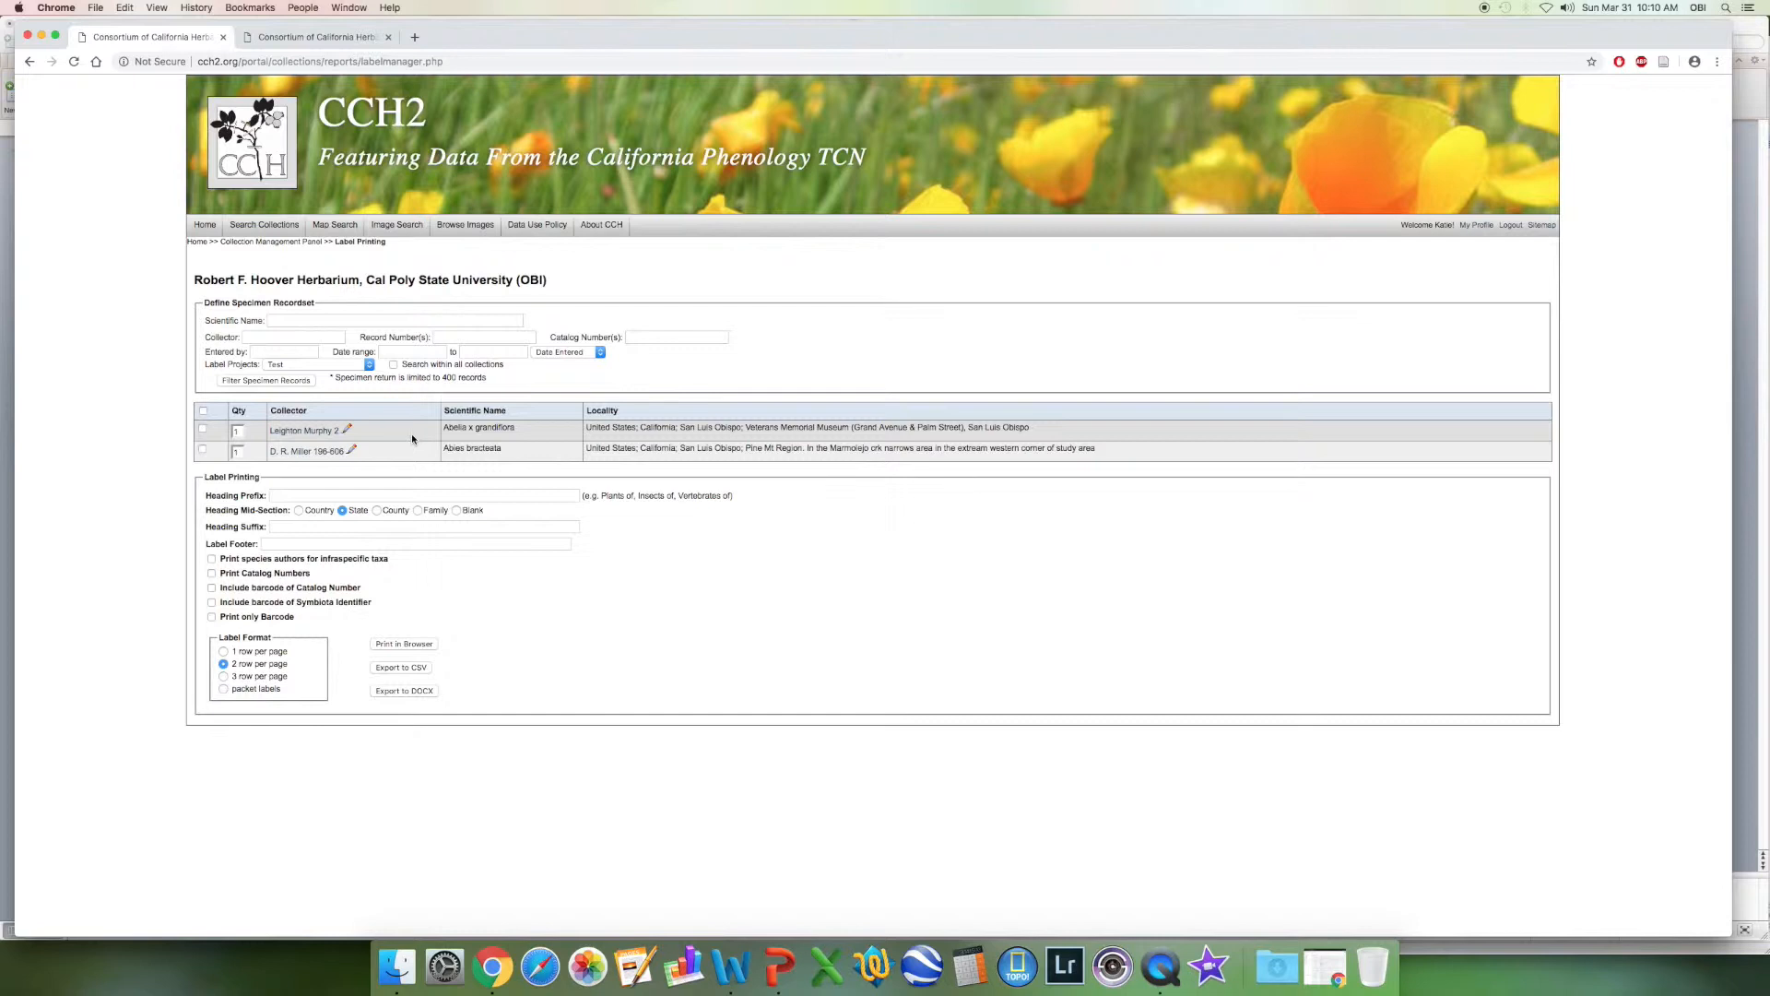
- Select both specimen records and enter "Heading Prefix", "Heading Suffix" and "Label Footer" as the label's prefix, suffix and footer texts
click(203, 430)
click(202, 449)
click(256, 490)
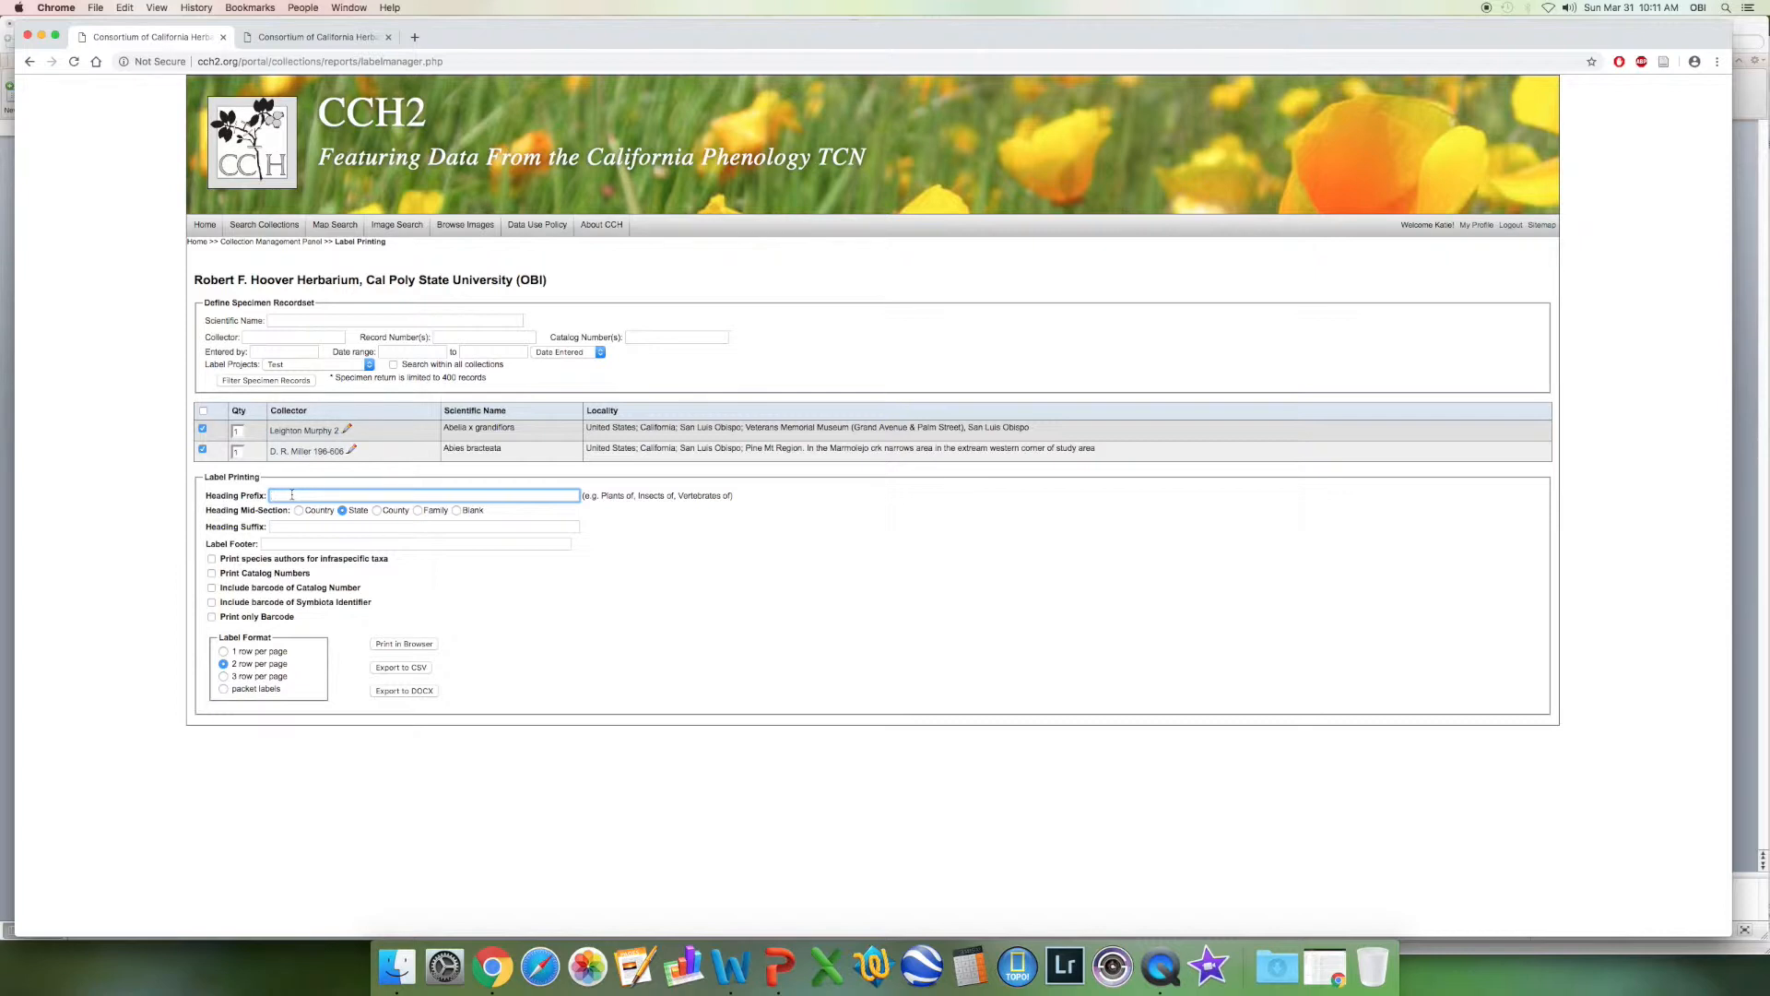
text(Heading Pre)
click(286, 527)
text(Heading Suffix)
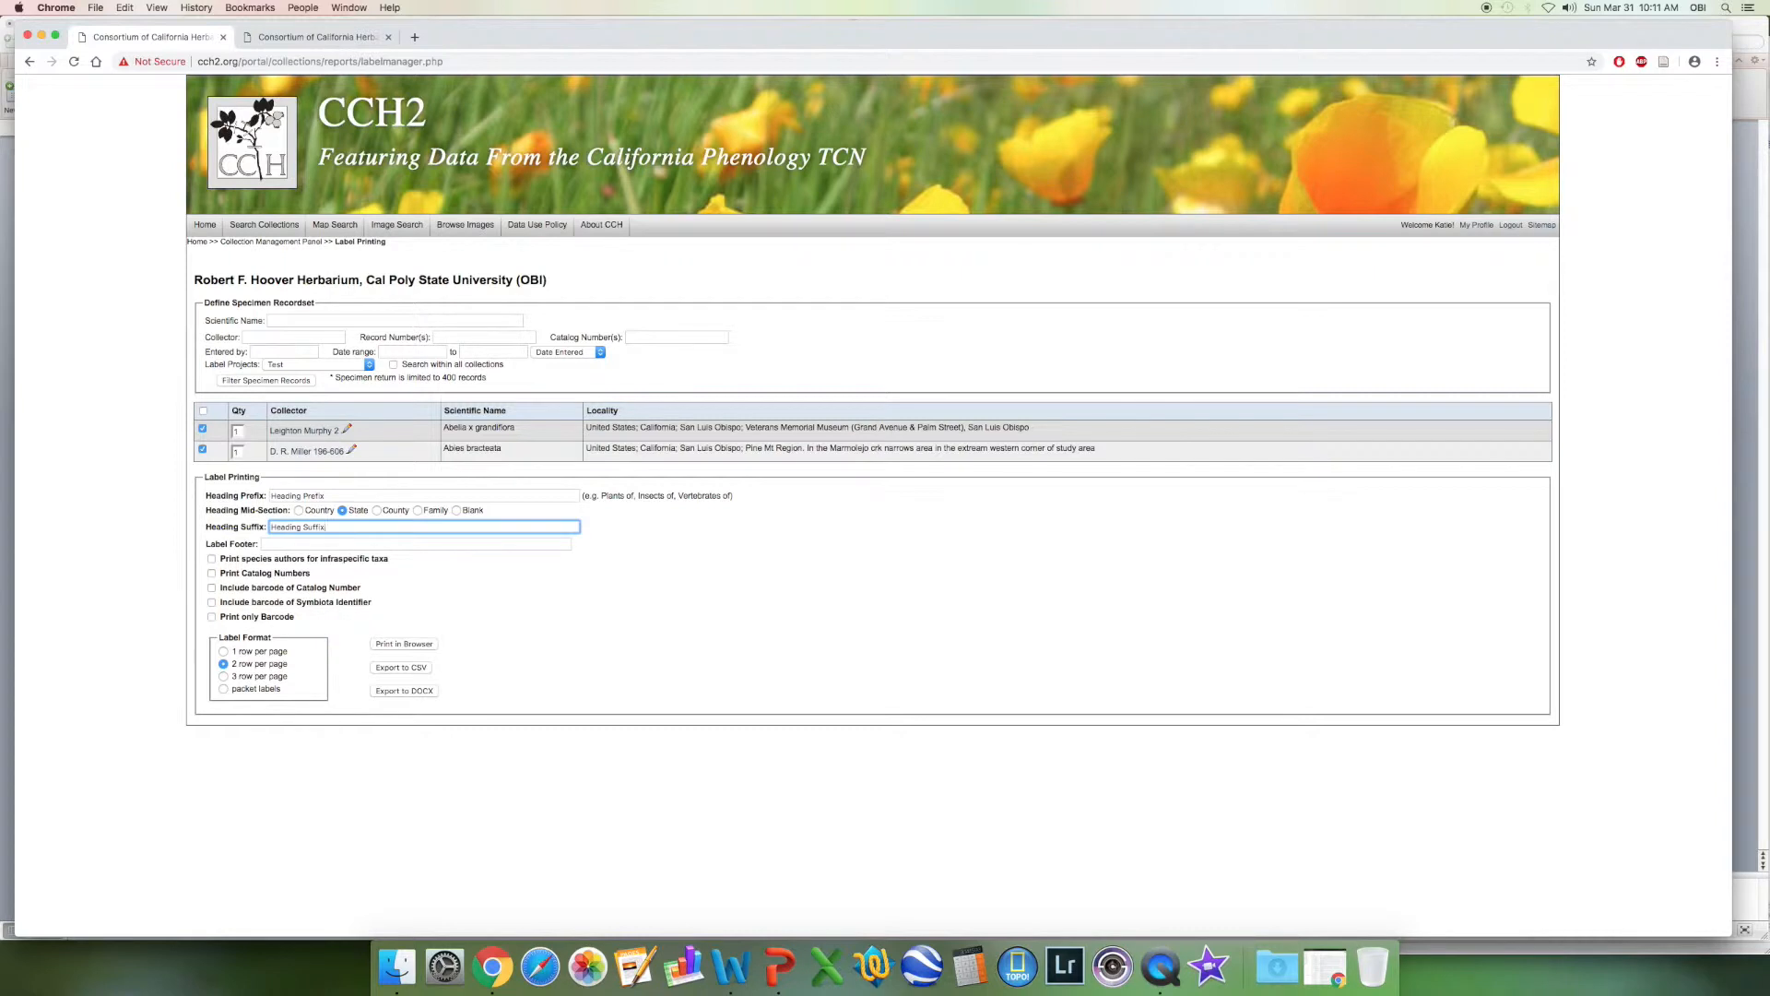
key(Tab)
text(Label Footer)
click(189, 572)
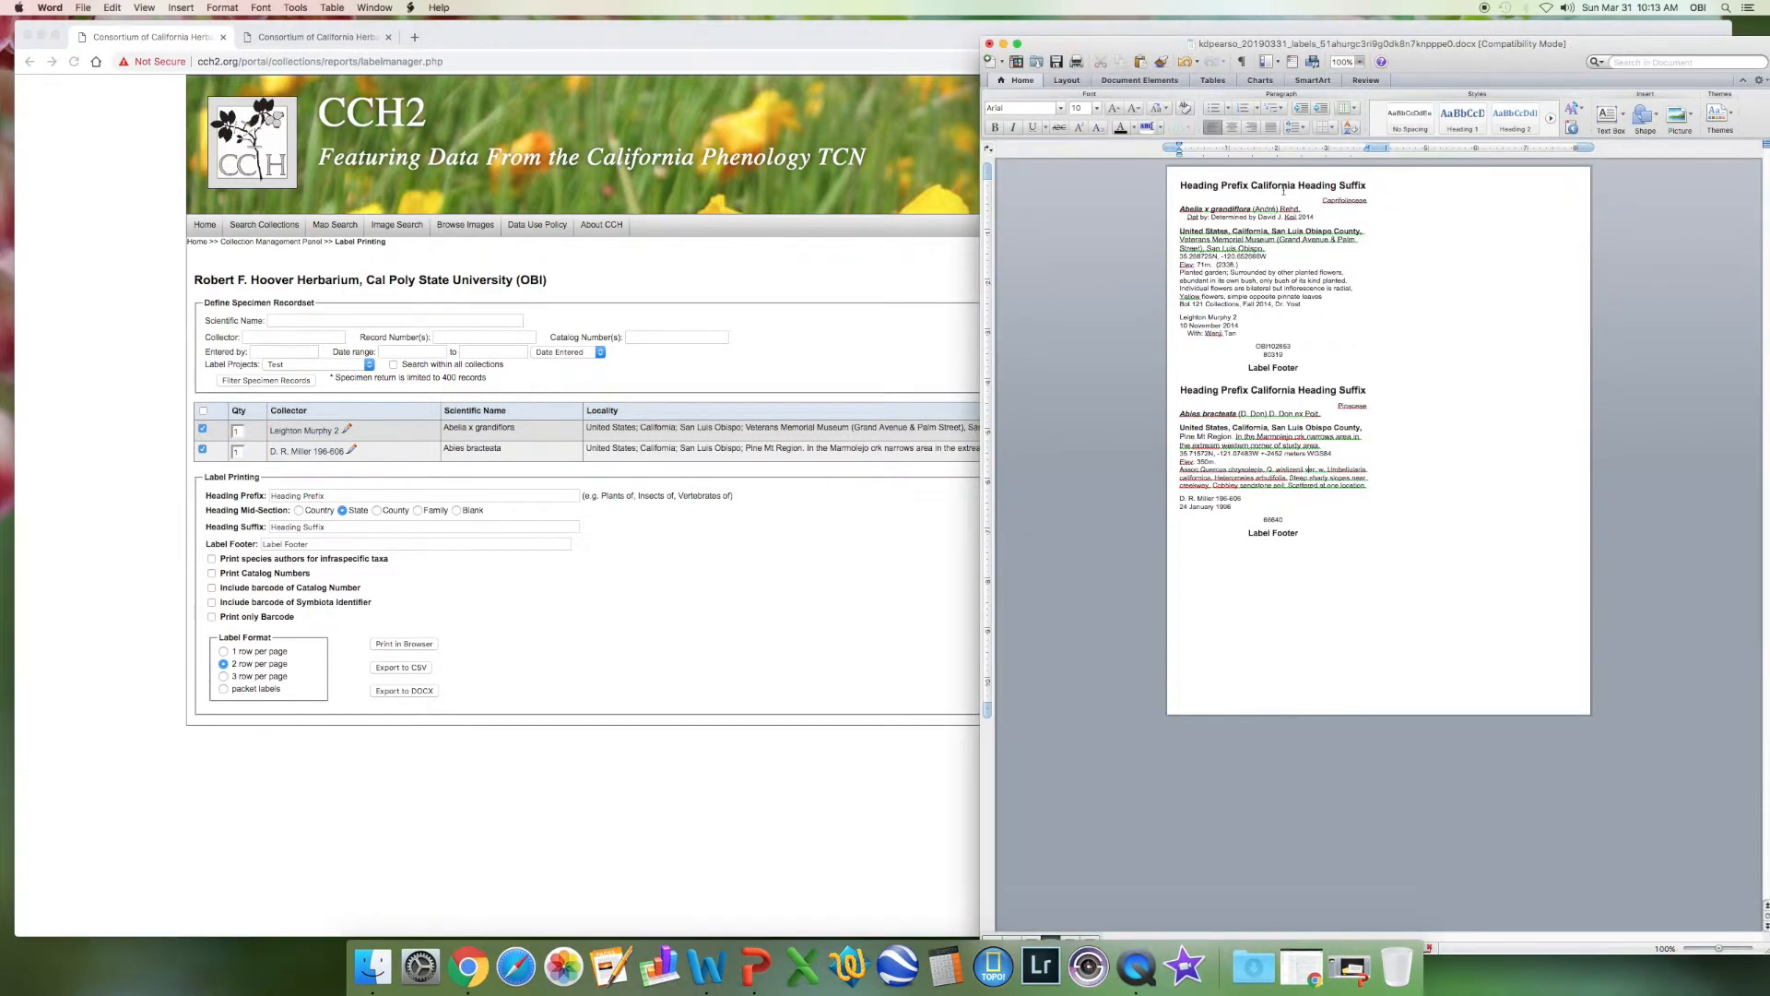
- Examine the prefix, state name and suffix in the first label's heading in the exported Word document
drag(1181, 185, 1249, 186)
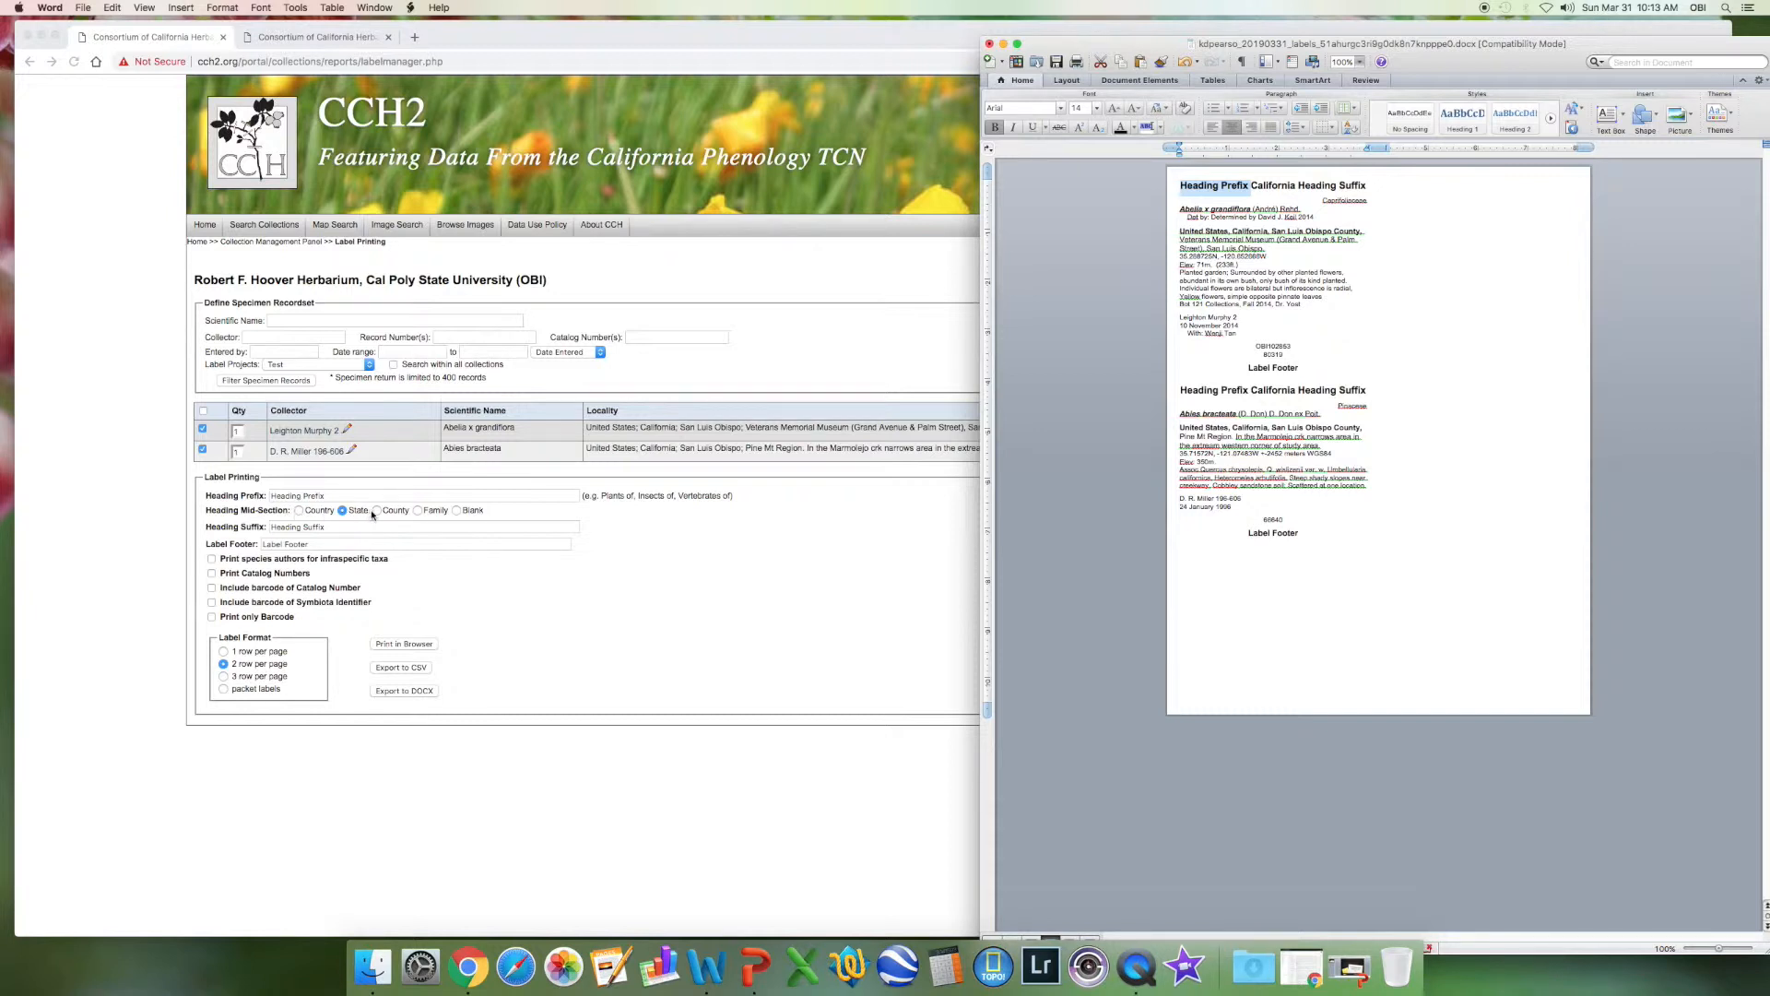
click(1291, 186)
drag(1297, 186, 1251, 185)
drag(1369, 185, 1298, 185)
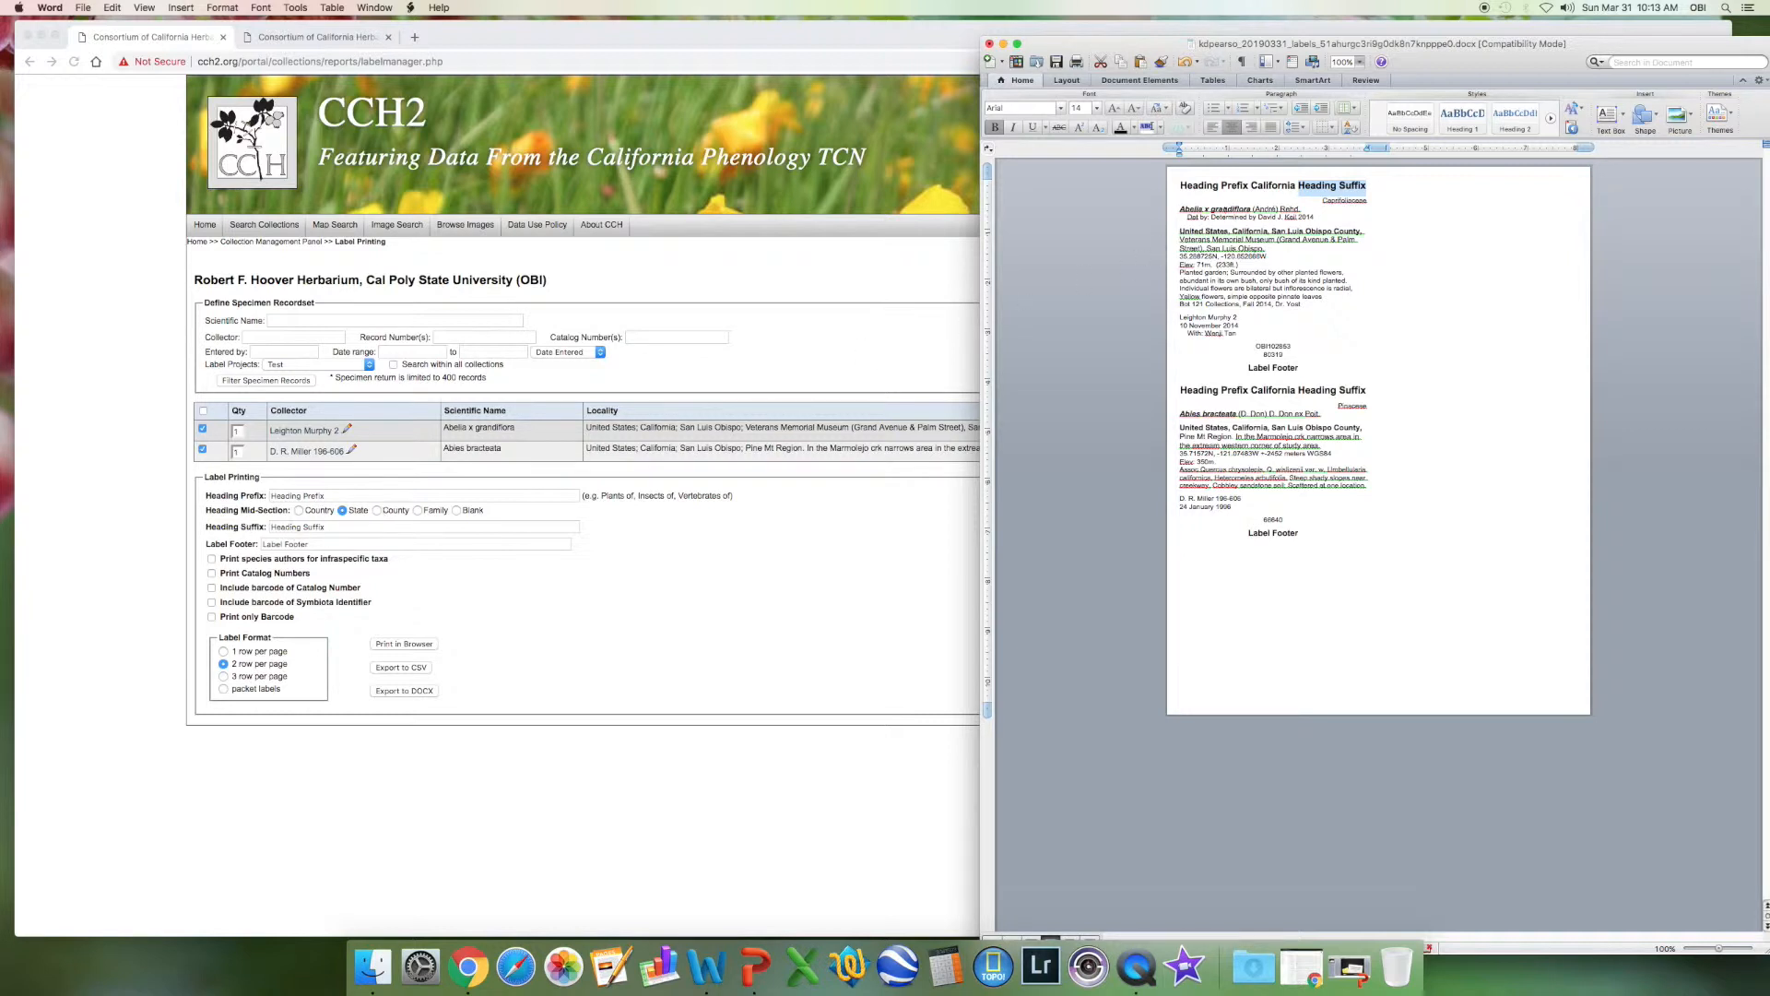
click(1224, 201)
drag(1182, 186, 1250, 187)
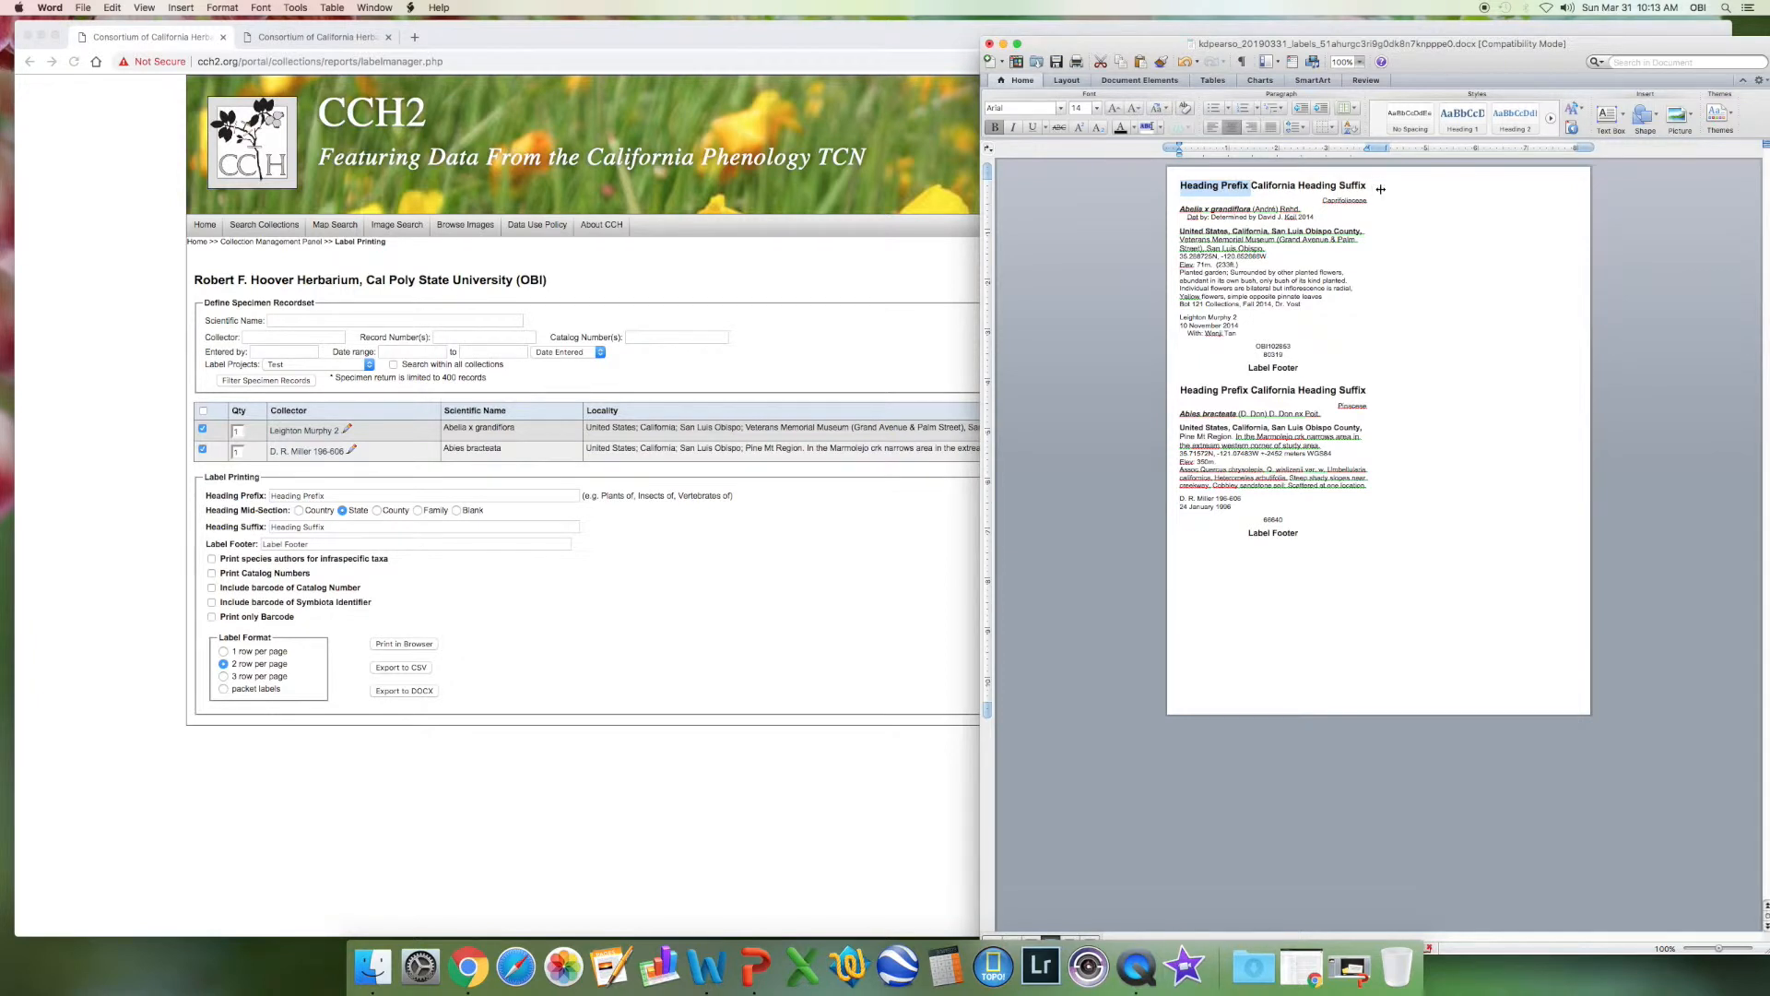
click(1190, 186)
click(1301, 195)
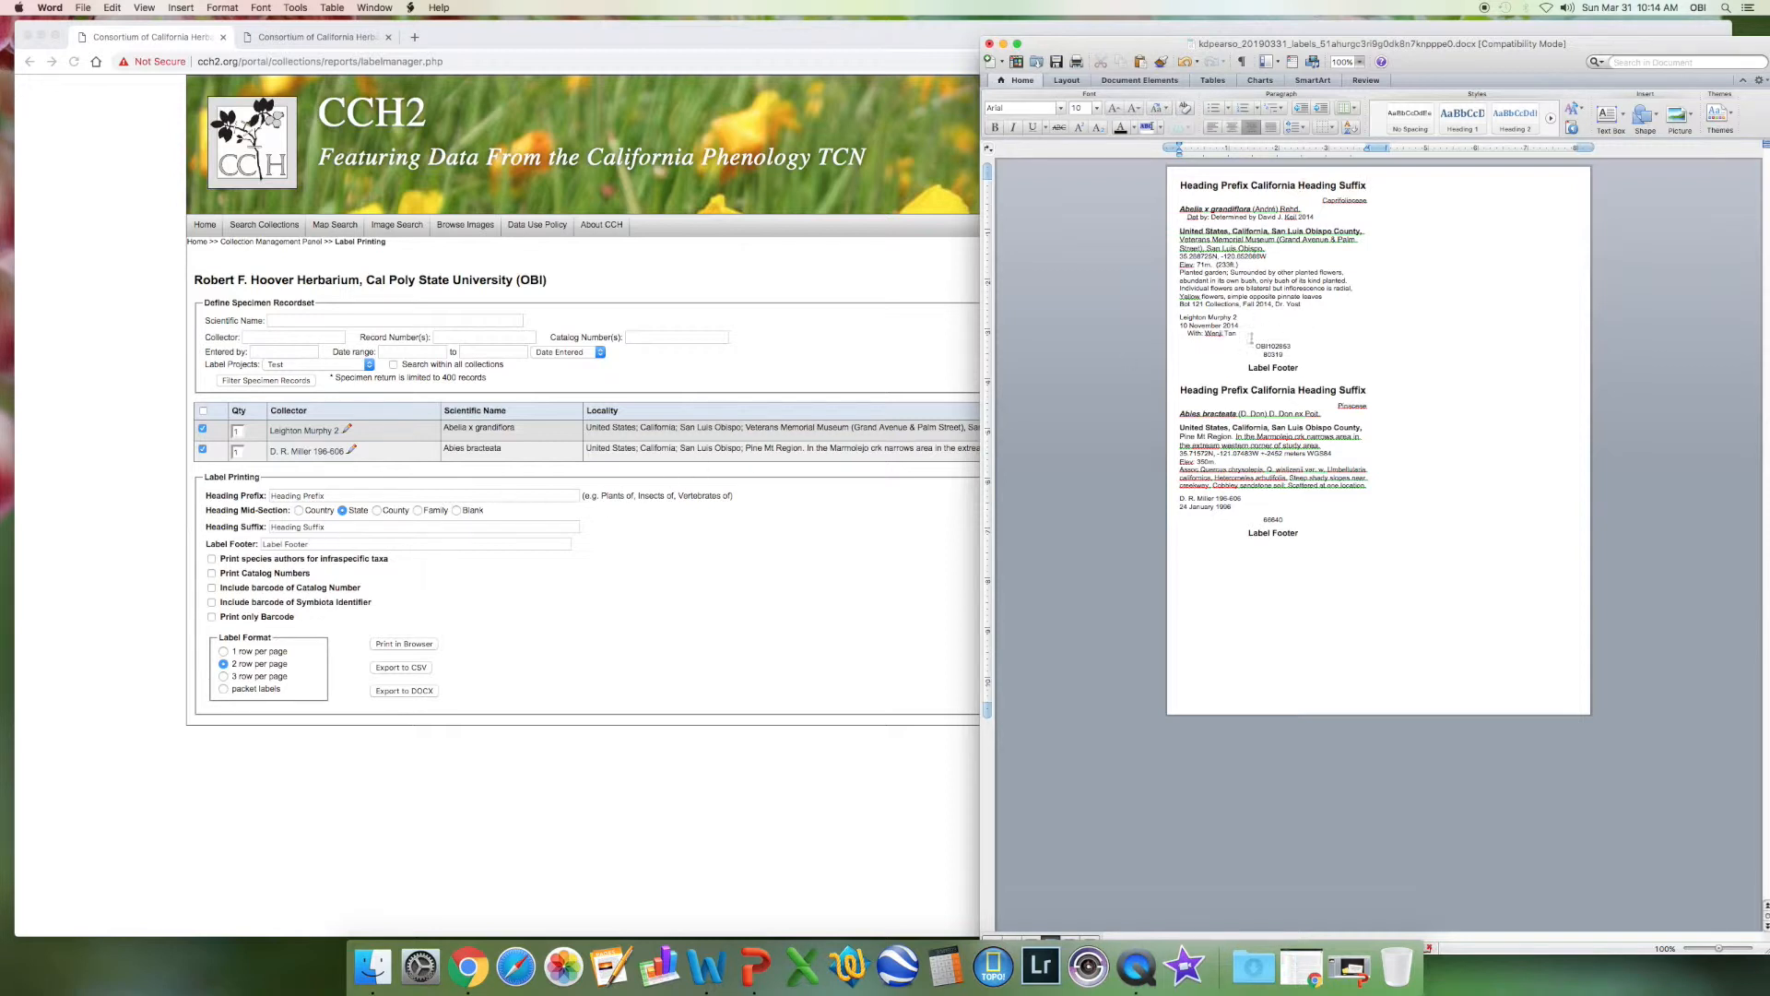
- Examine the footer and body text of the exported labels in the Word document
right_click(1303, 366)
click(1279, 370)
drag(1301, 368, 1252, 368)
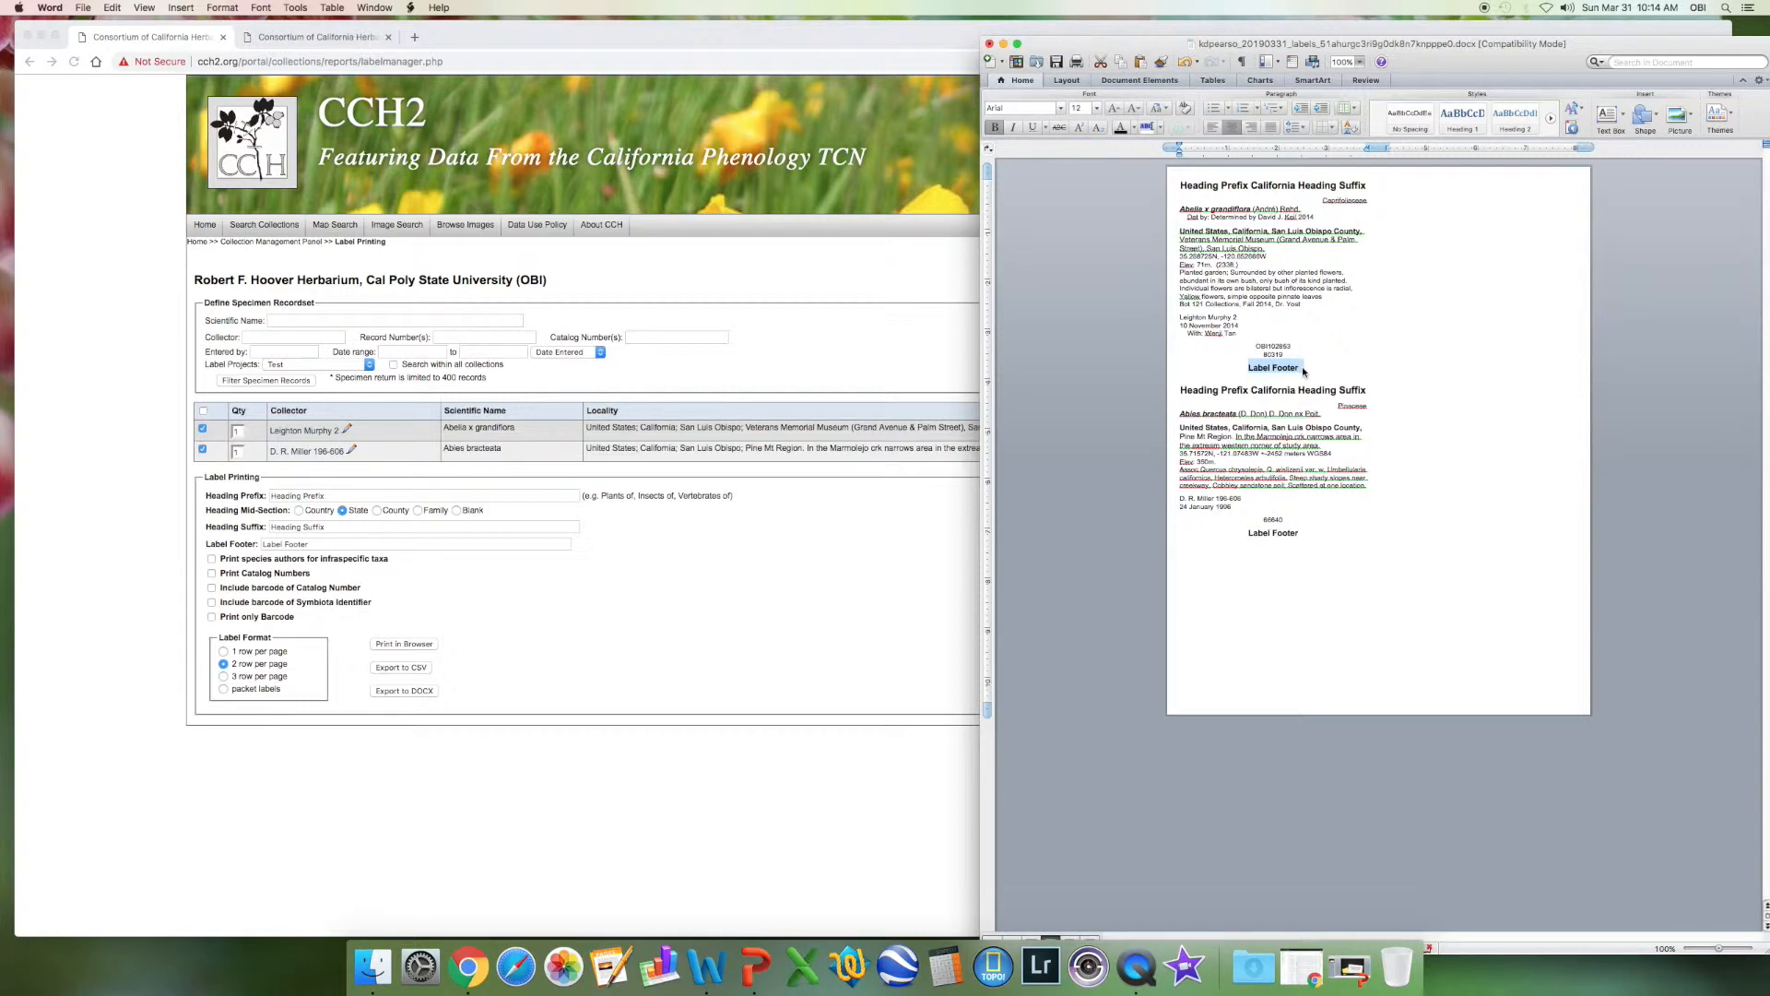
click(1309, 200)
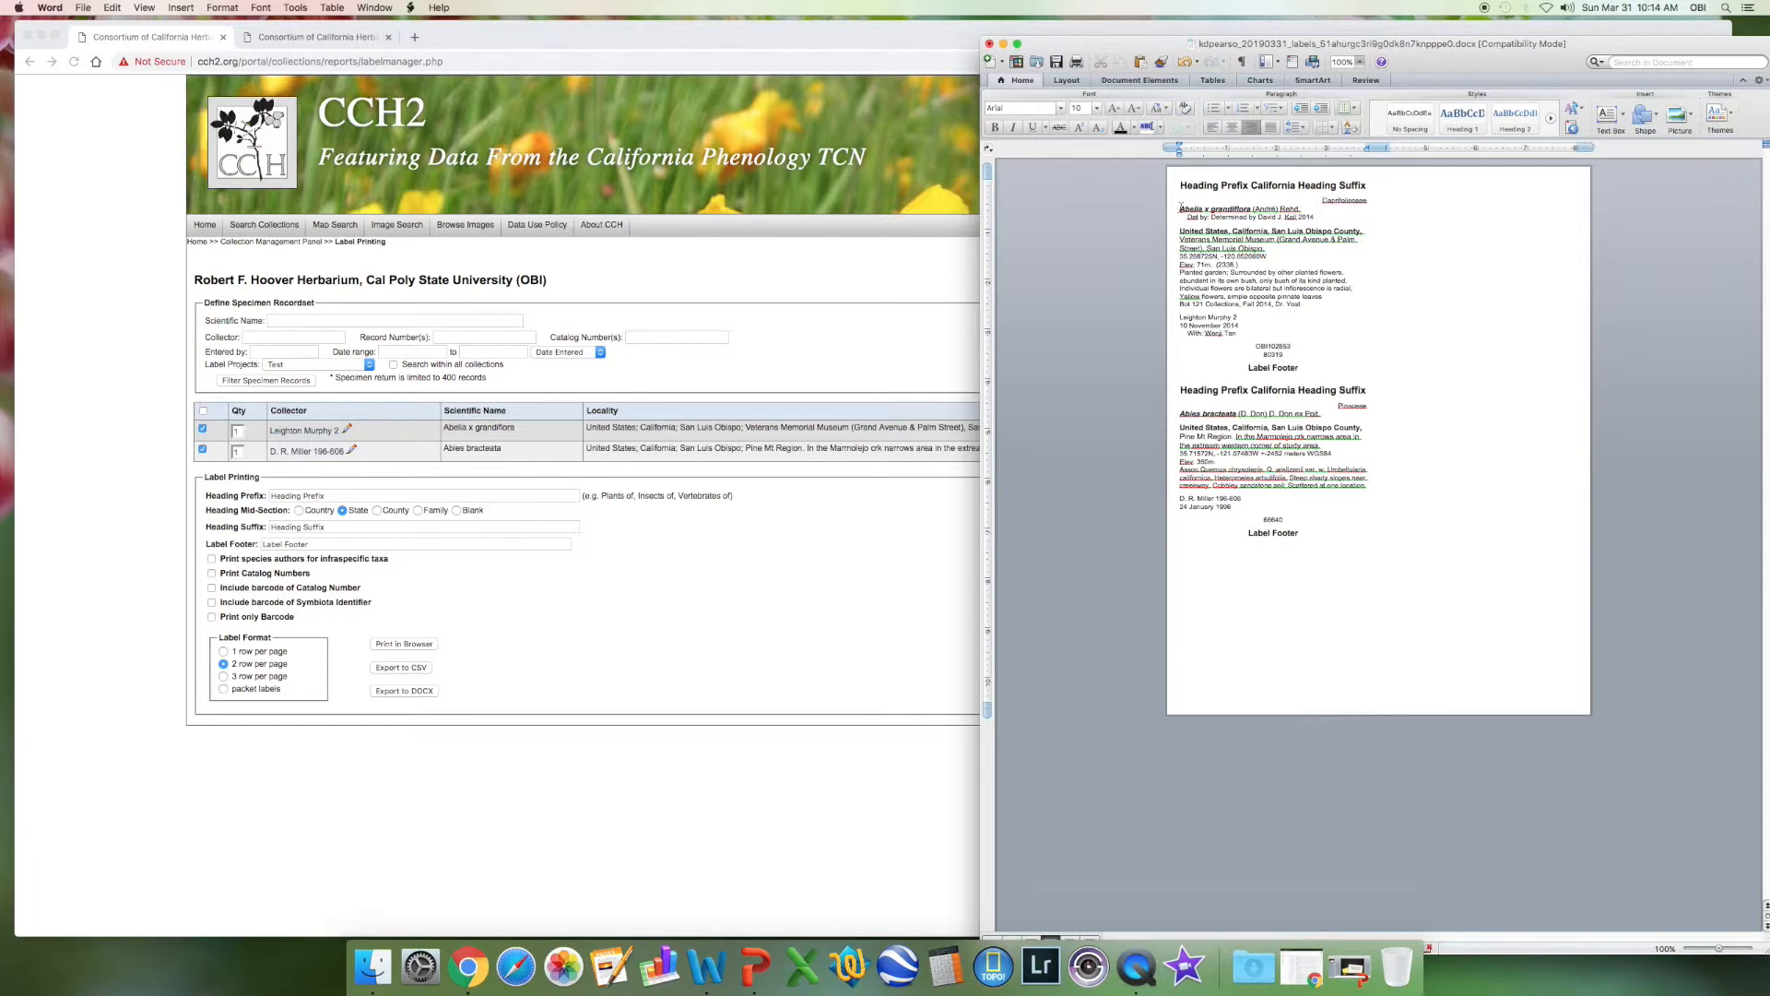
click(1181, 207)
click(1342, 450)
- Try reducing the font size of all label text in the Word document, and undo the change
drag(1305, 532, 1134, 163)
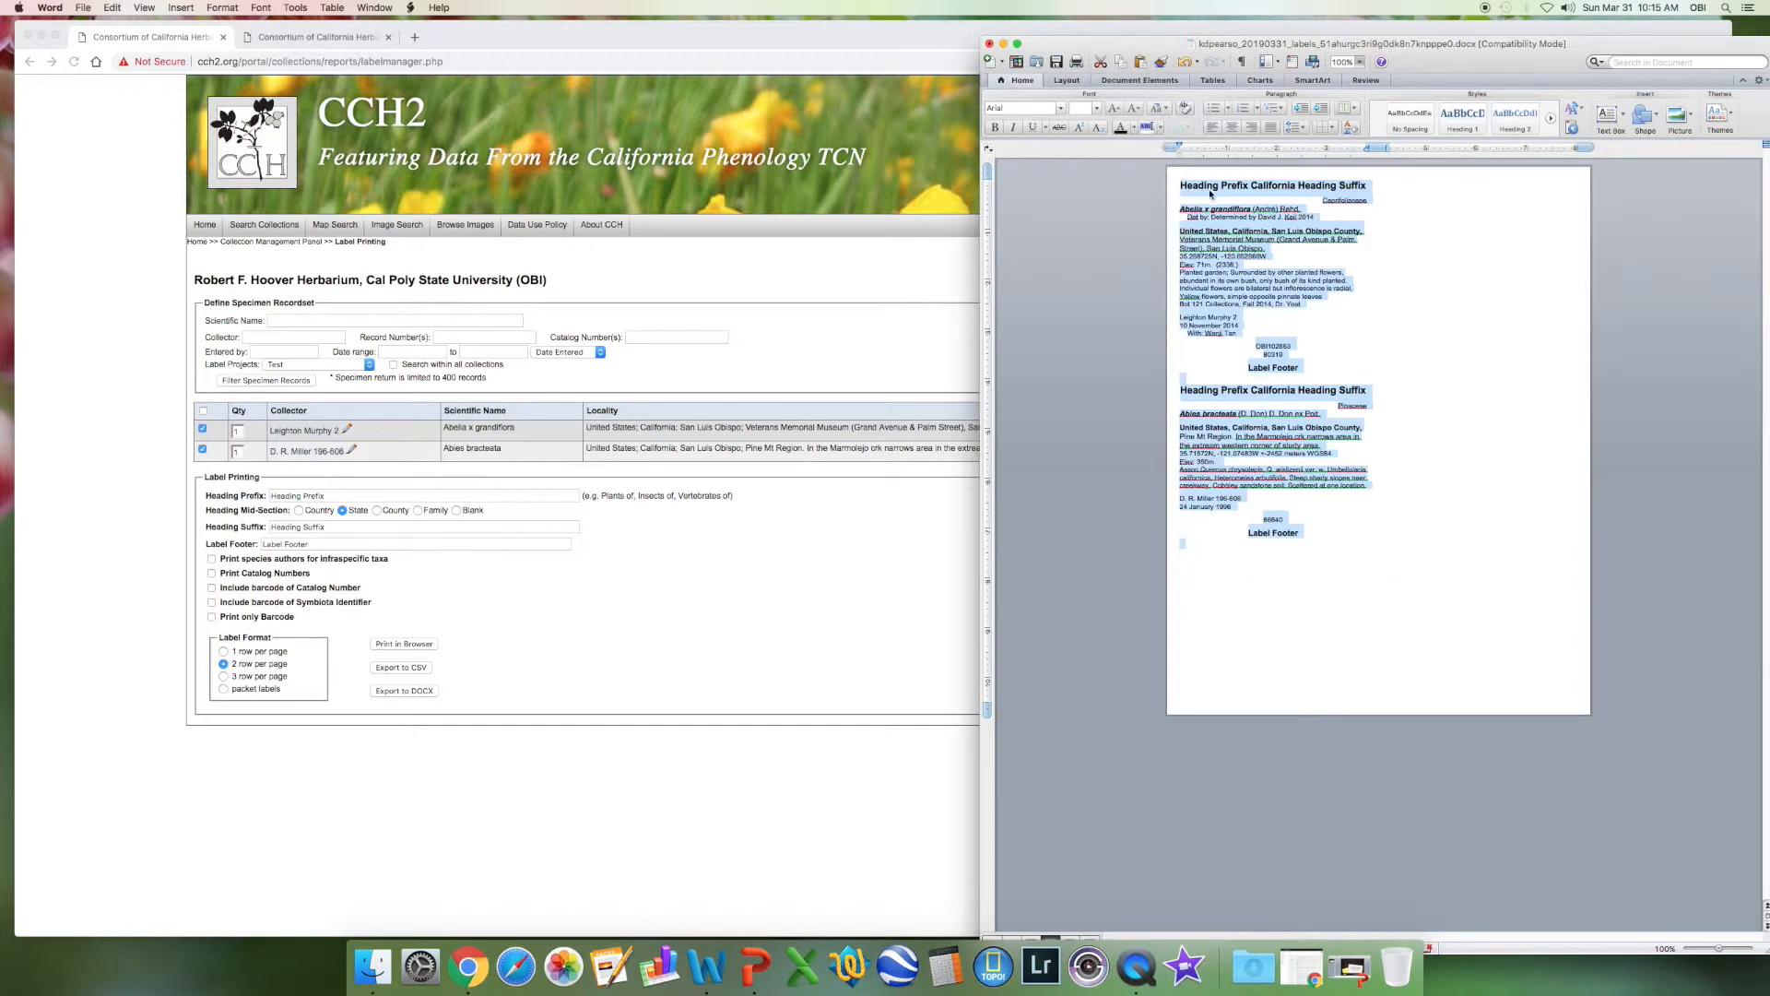
click(1134, 109)
click(1133, 109)
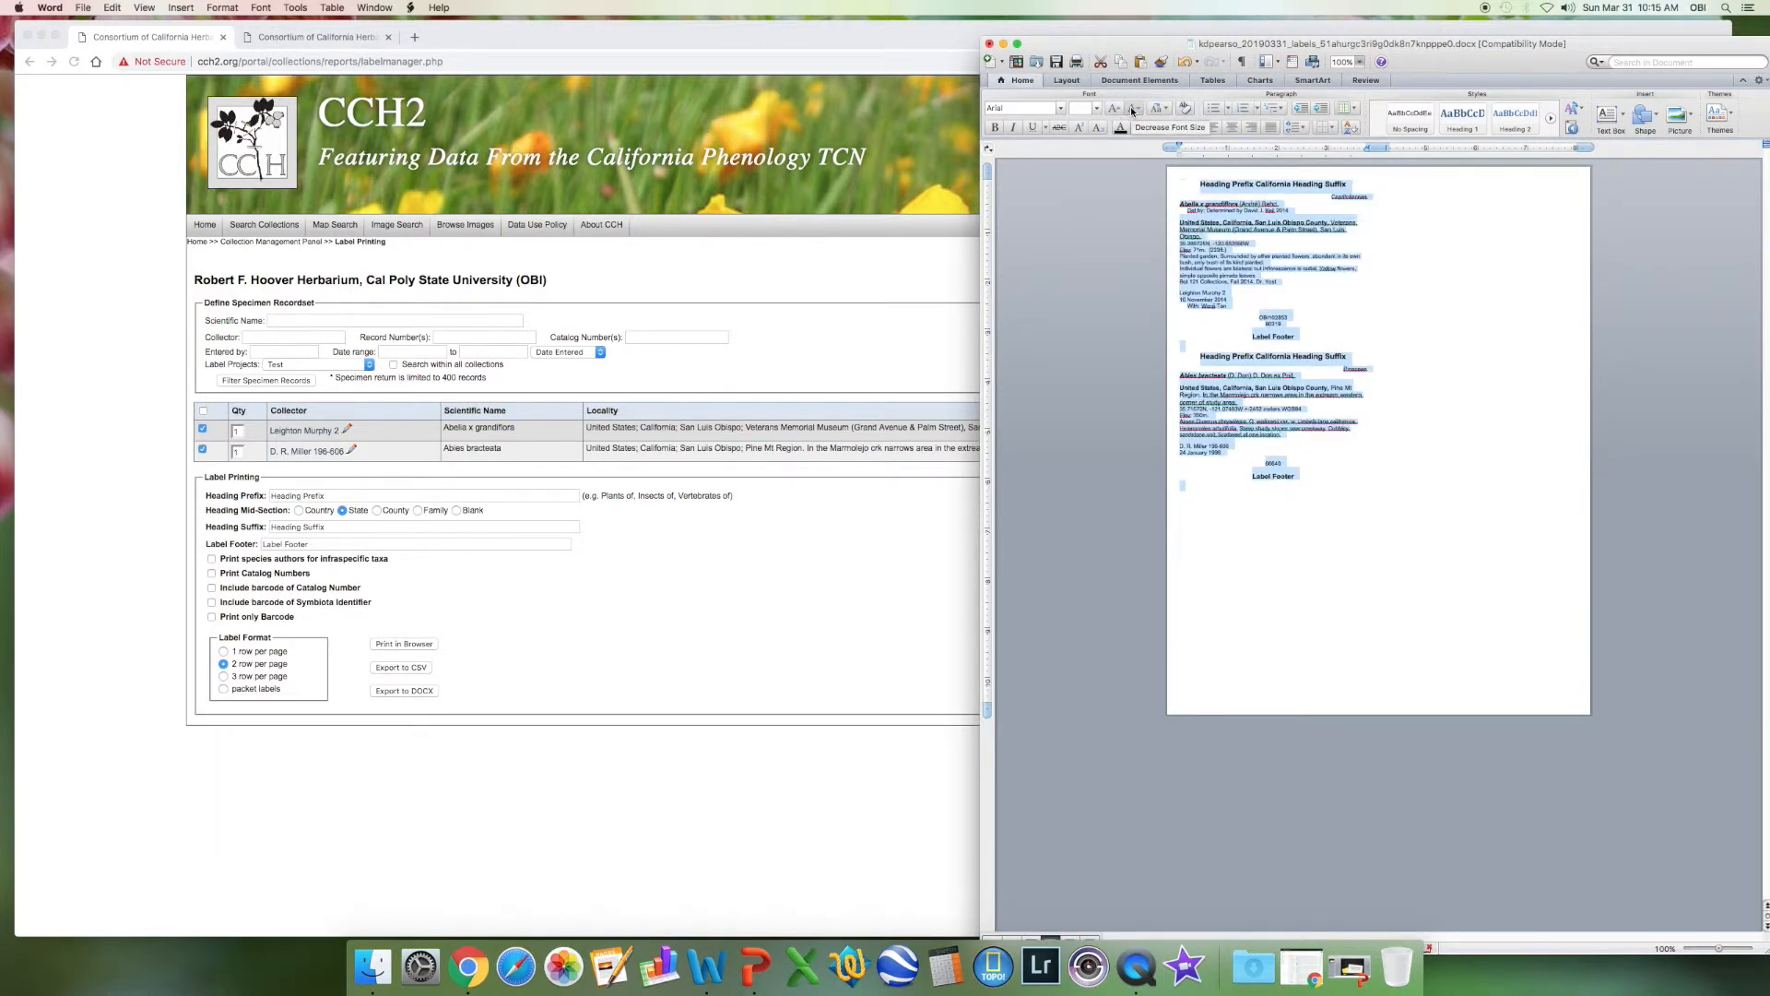
key(super+z)
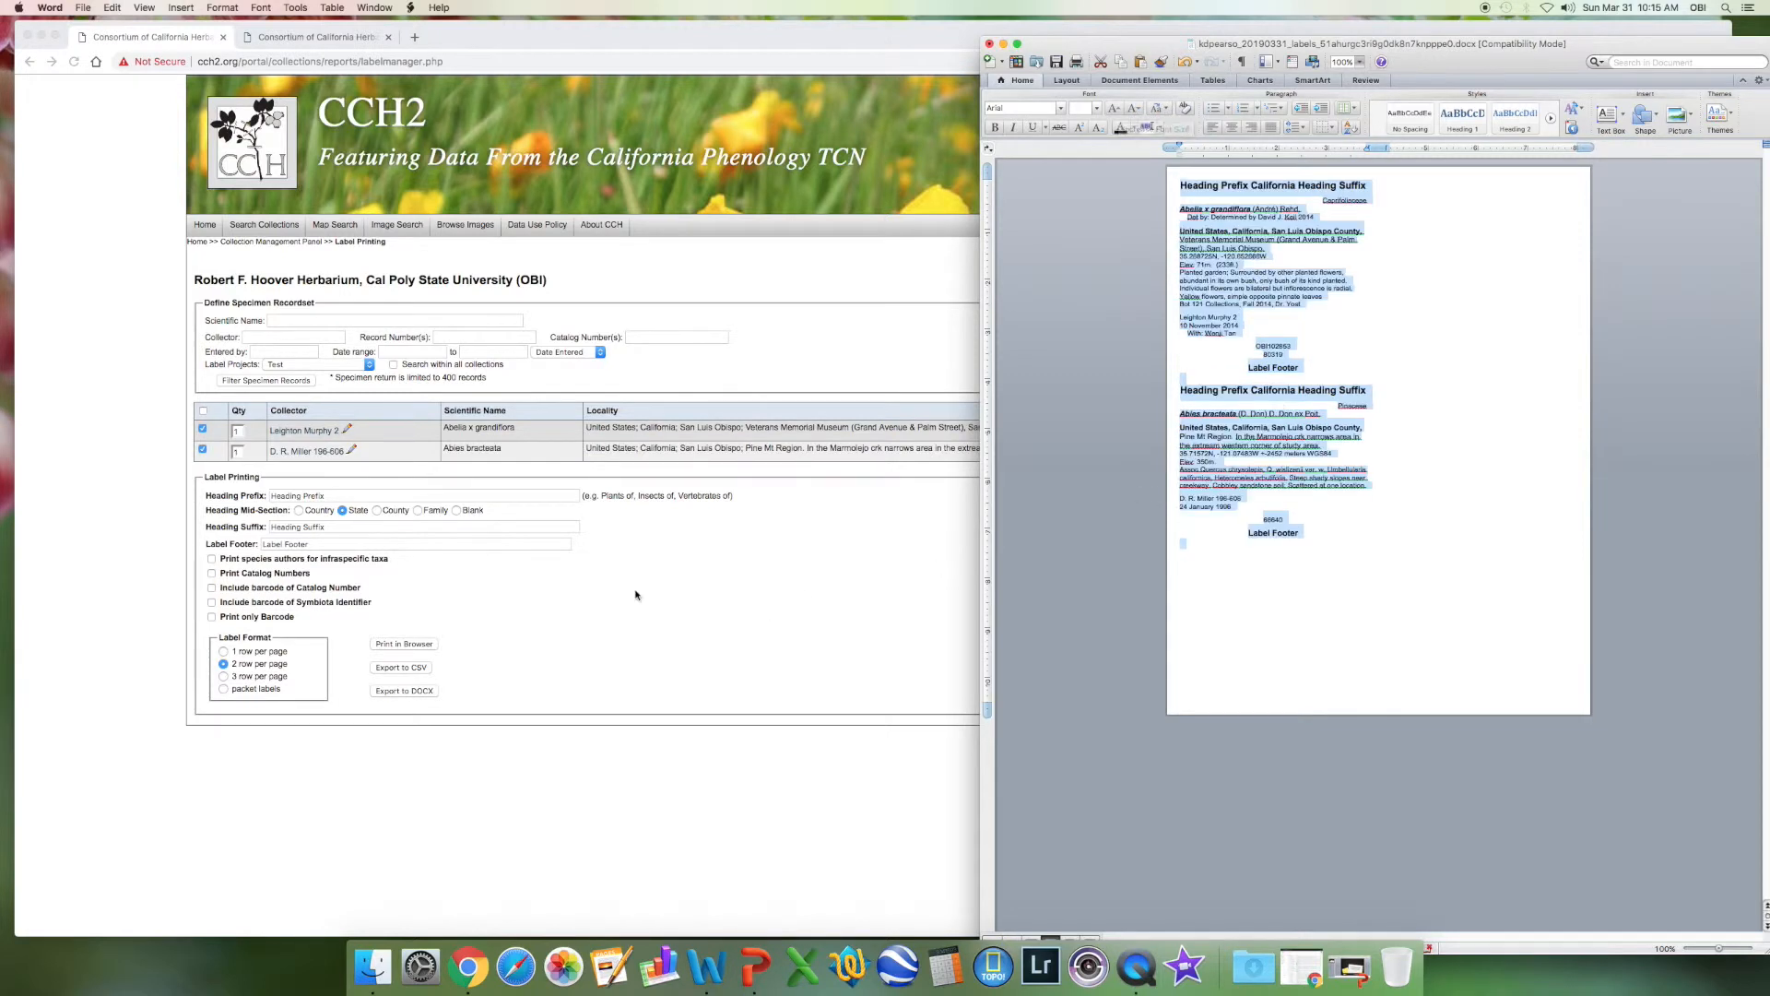
- Switch back to the browser, clear the heading prefix, heading suffix and label footer, and set the heading mid-section to Blank
click(635, 592)
drag(336, 496, 206, 486)
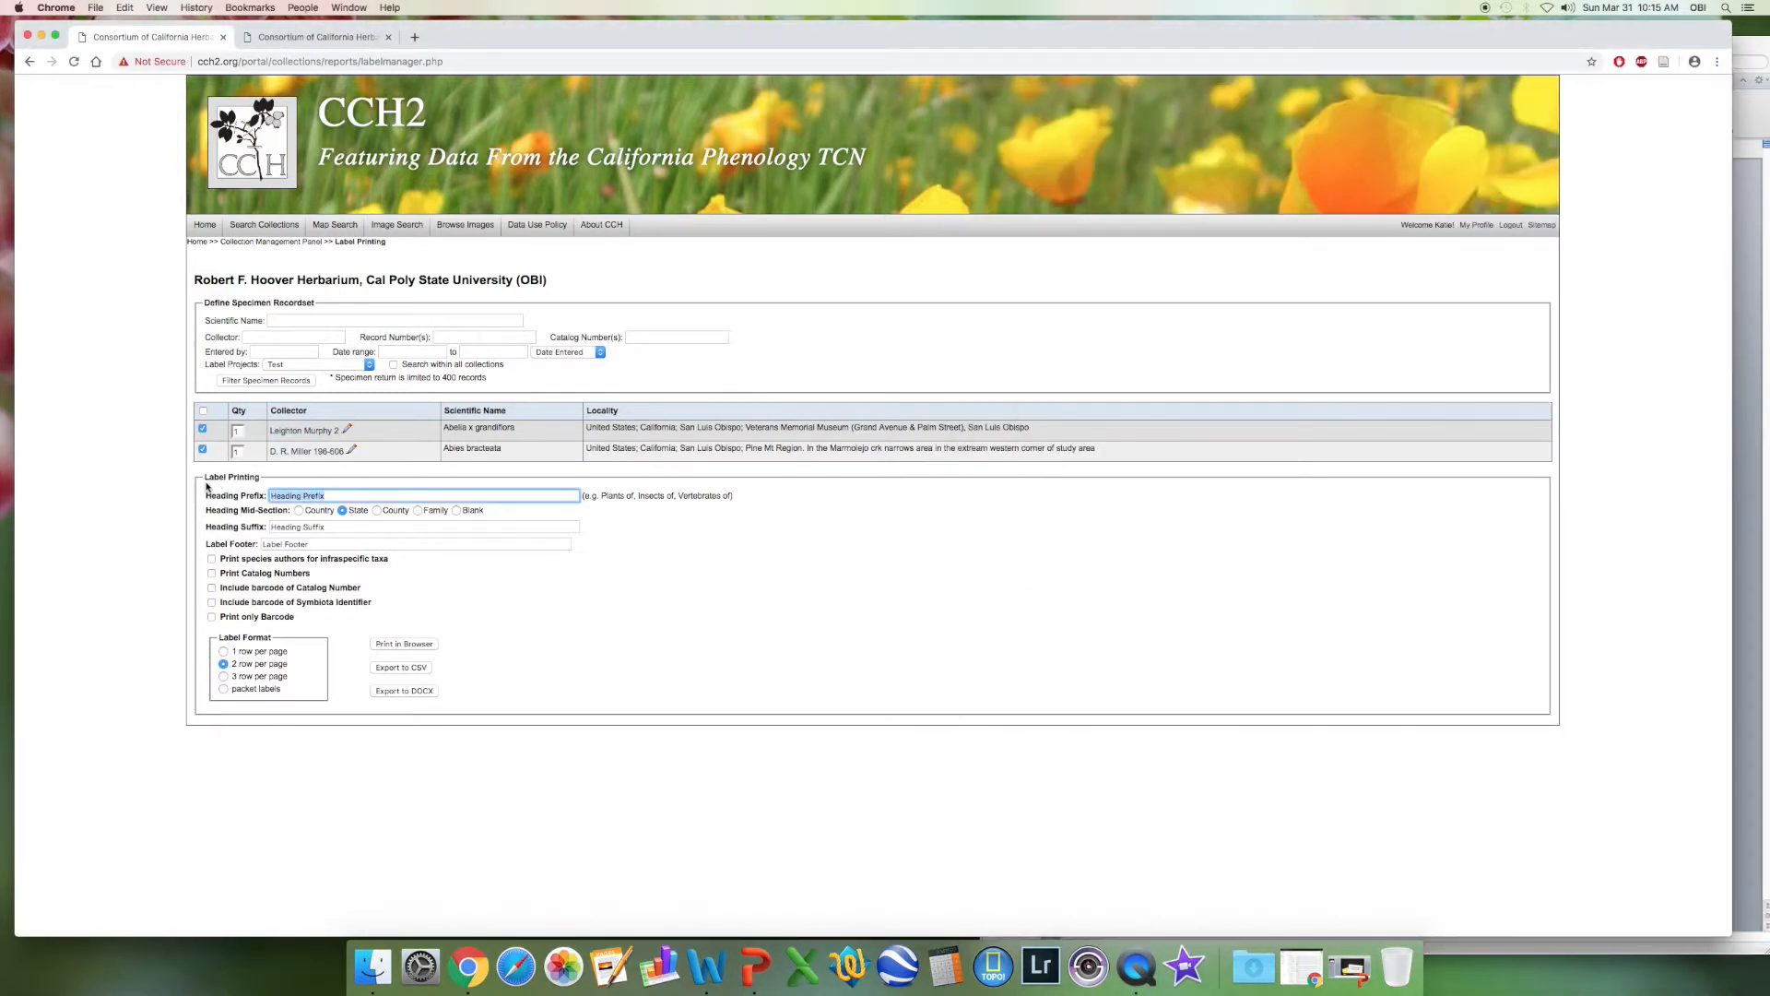
key(BackSpace)
drag(329, 527, 150, 509)
key(BackSpace)
click(457, 511)
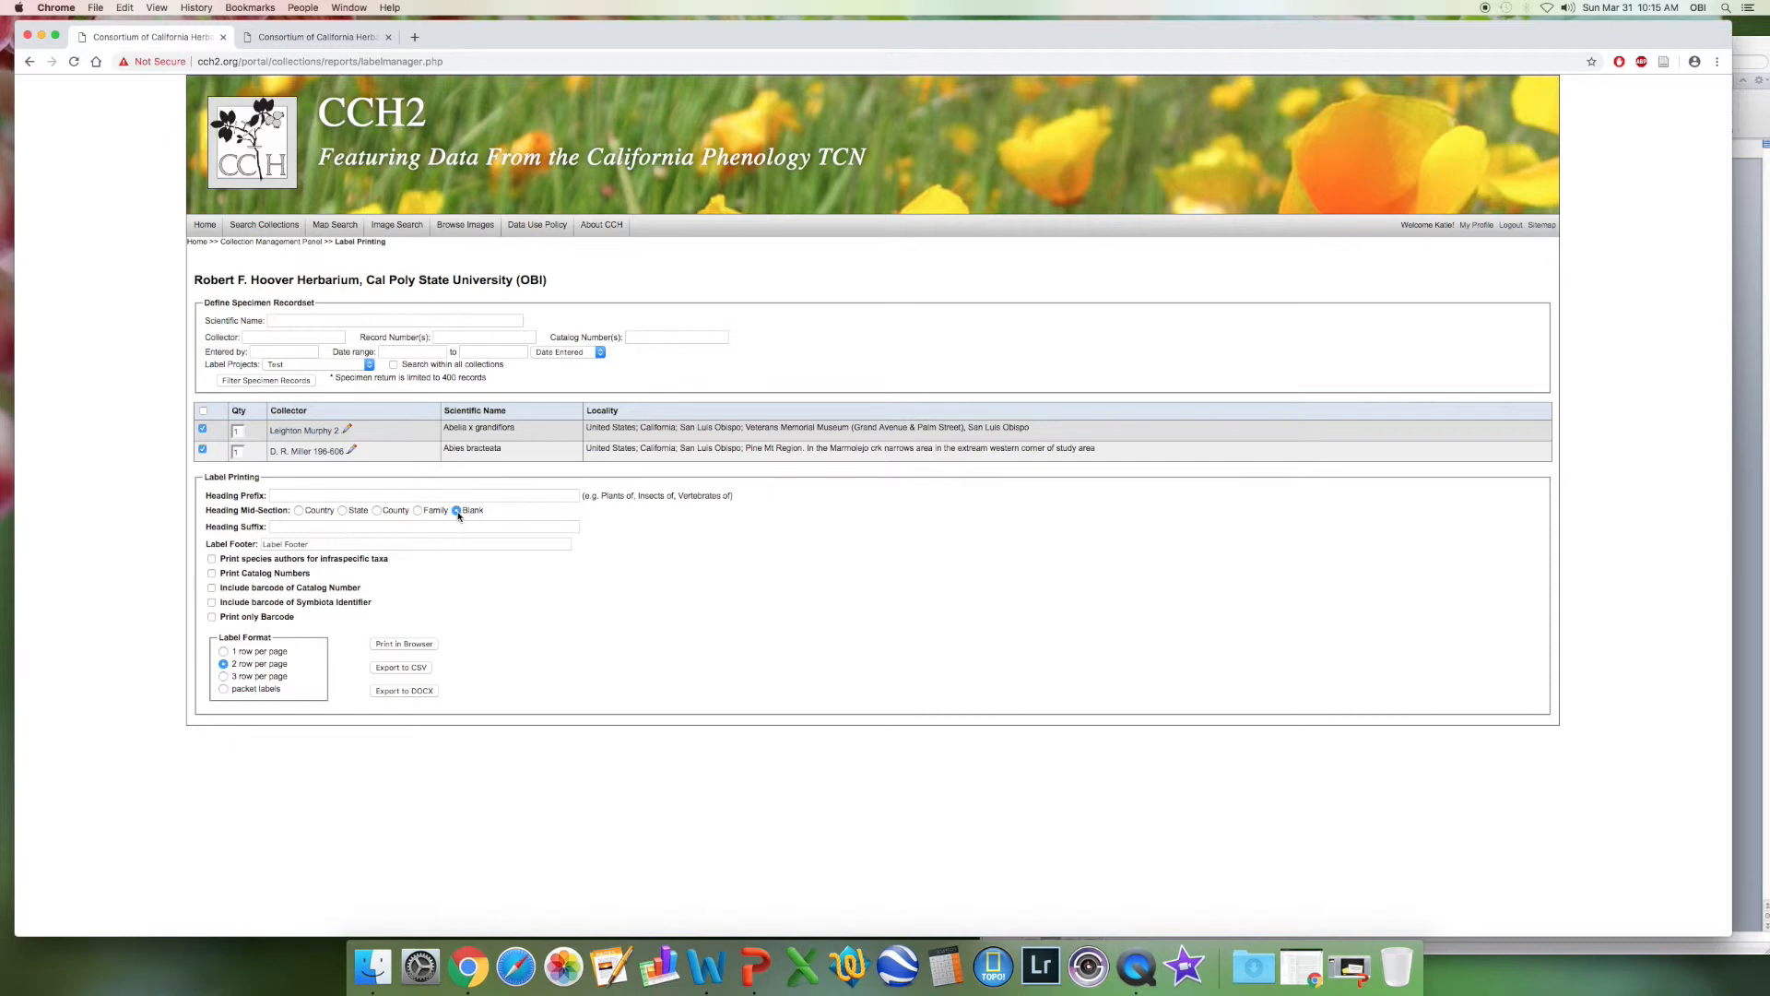
key(Tab)
key(Tab)
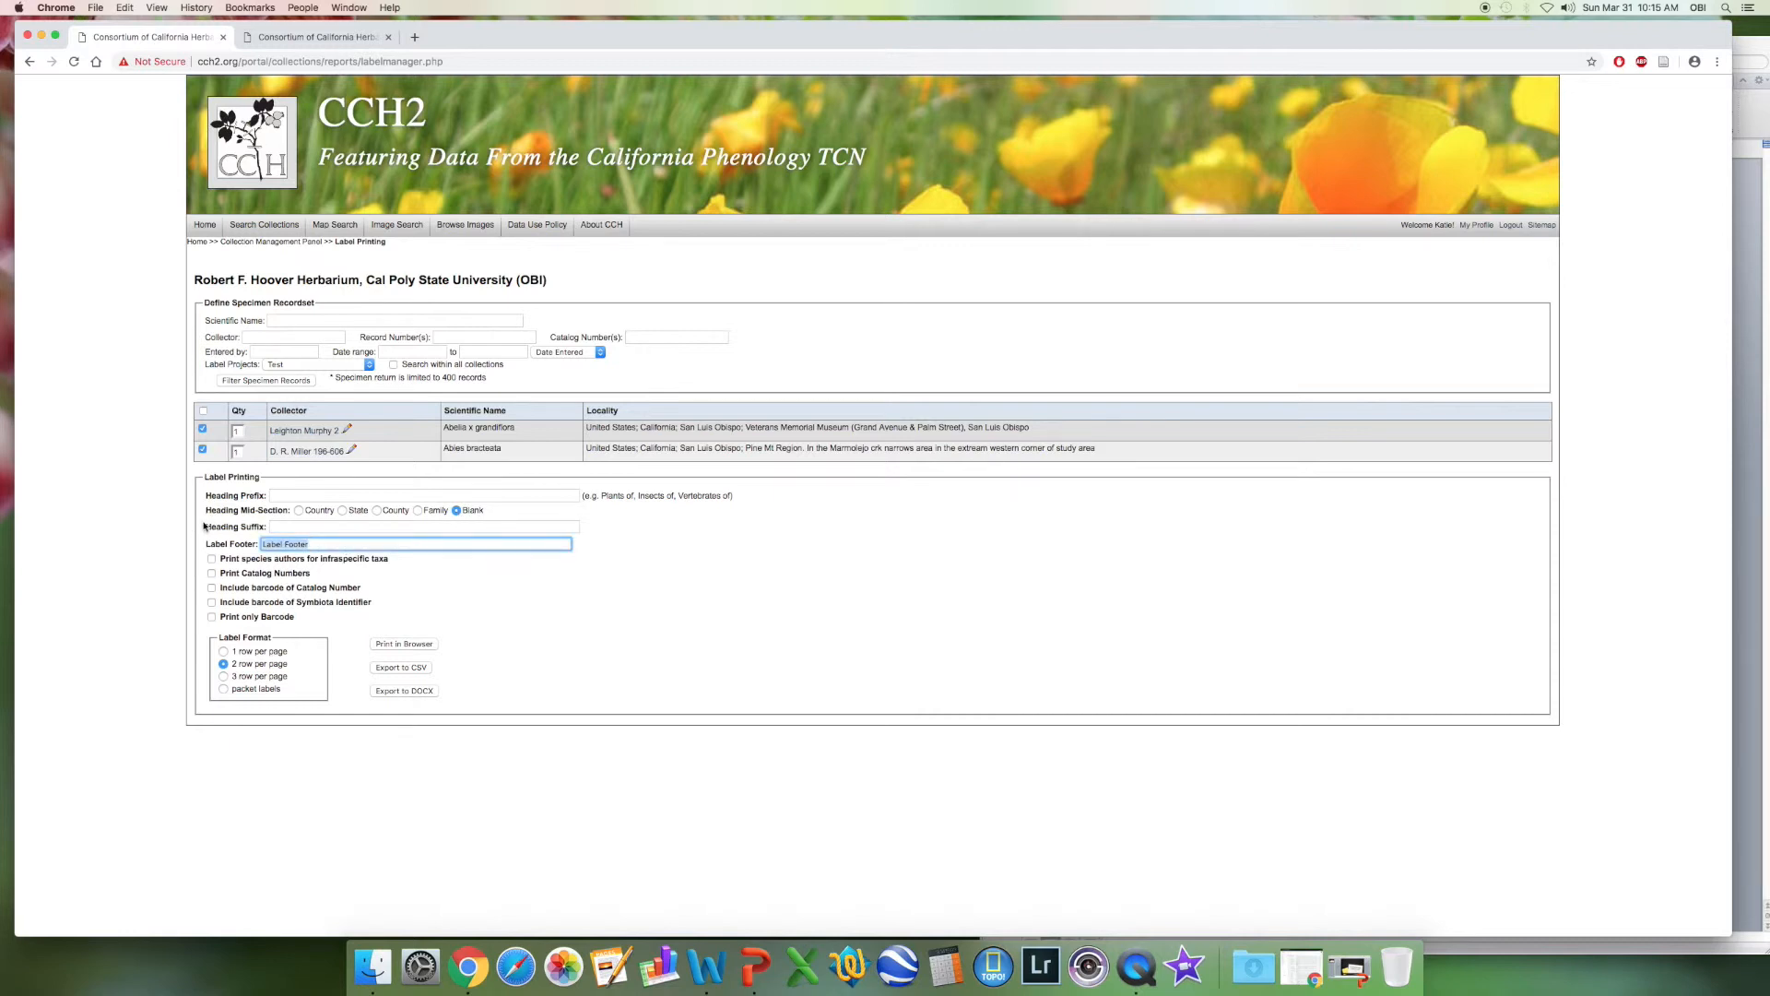
key(BackSpace)
click(437, 584)
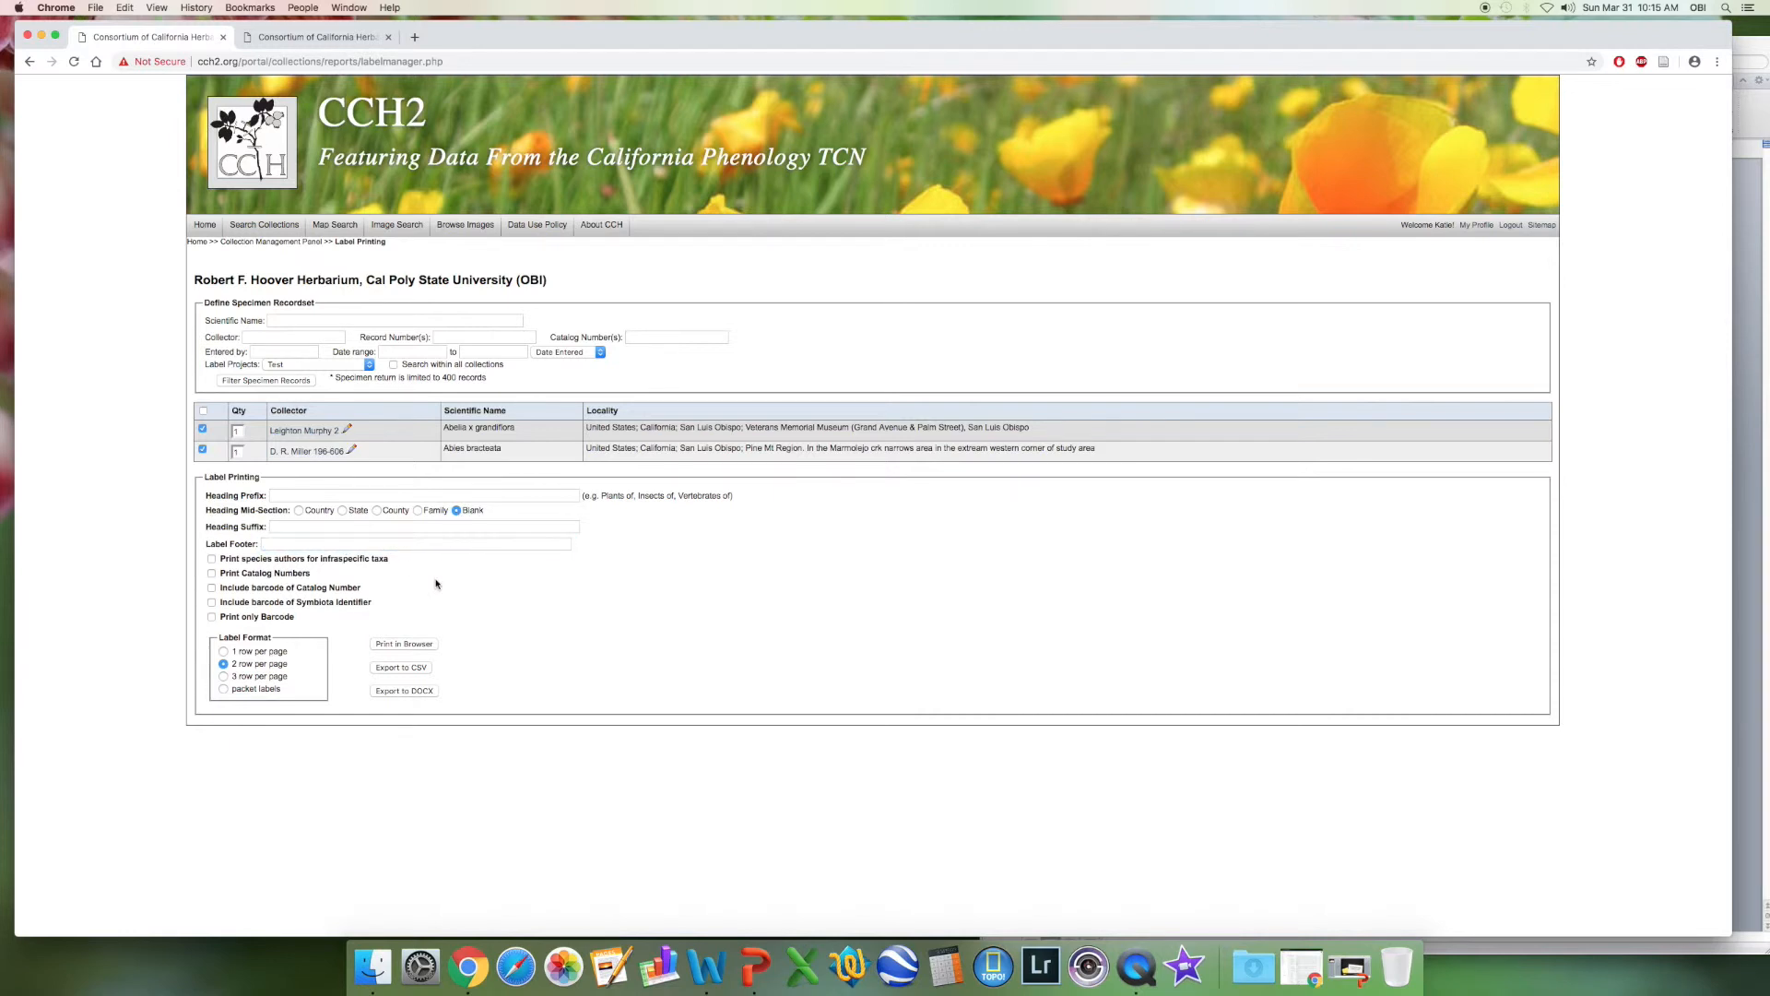
- Export the labels to a DOCX document and place its Word window beside the label printing page
click(398, 691)
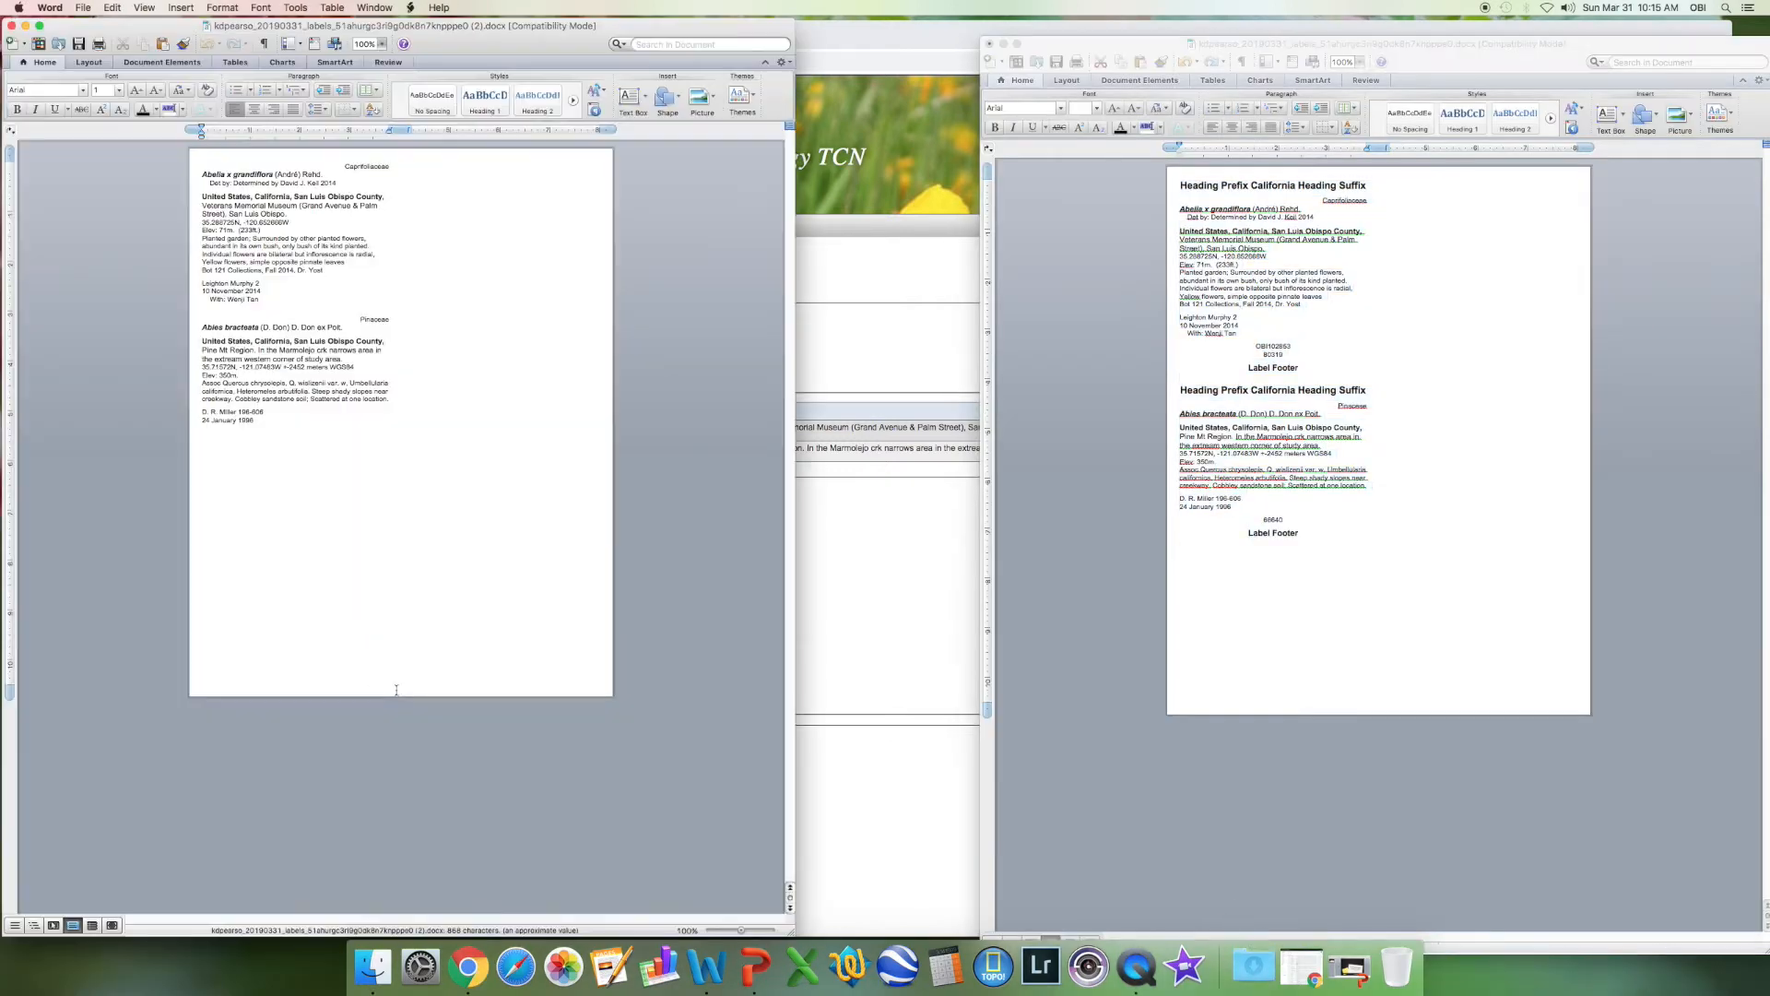
drag(175, 26, 1145, 51)
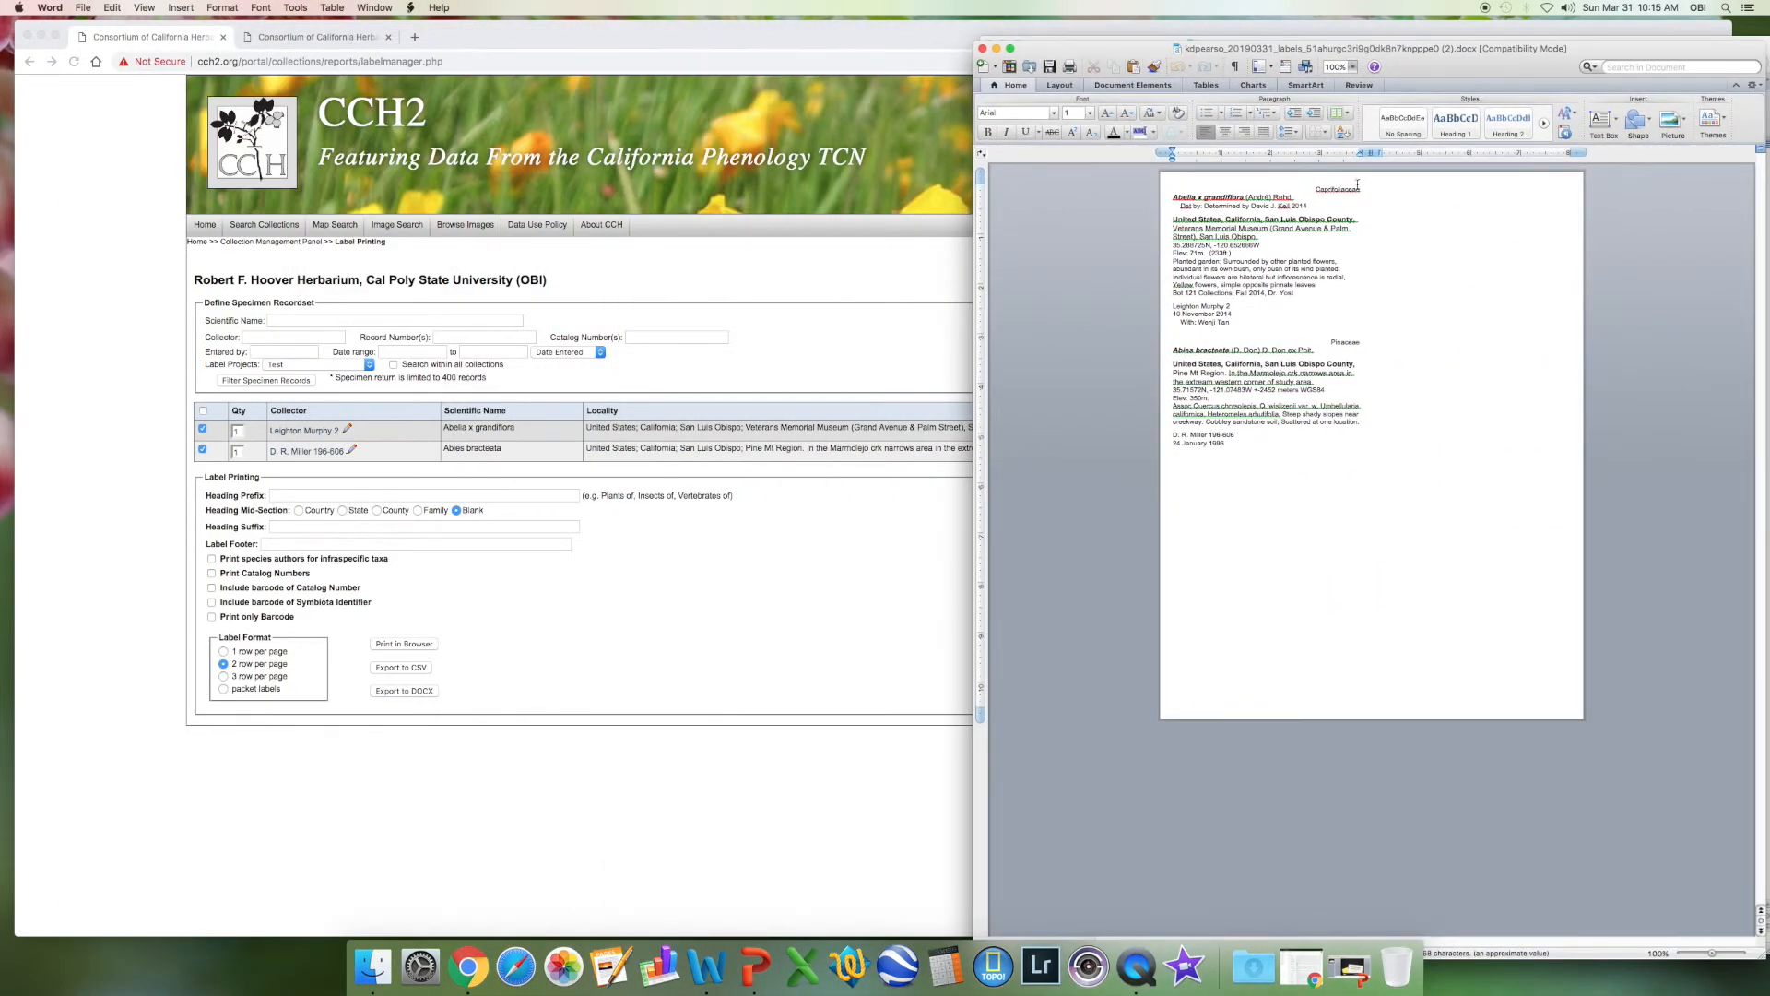
- Export the label data to CSV, save the file, and open it in Excel beside the label printing page
click(406, 689)
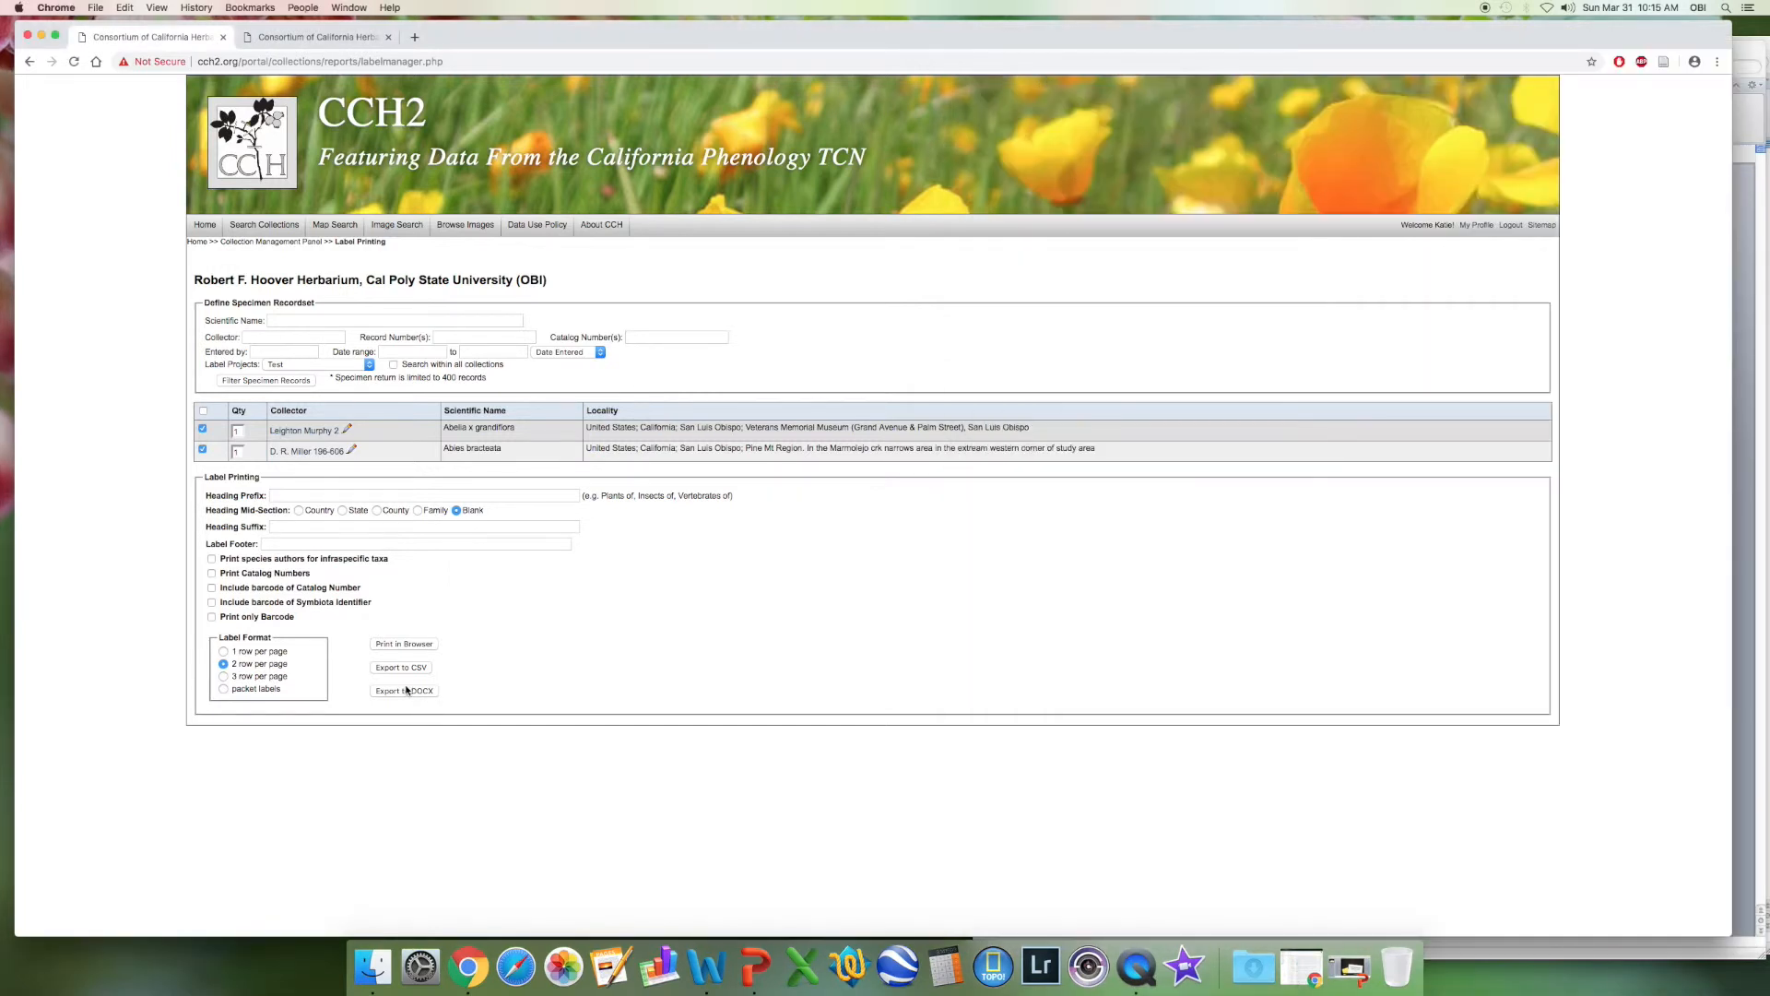
click(404, 668)
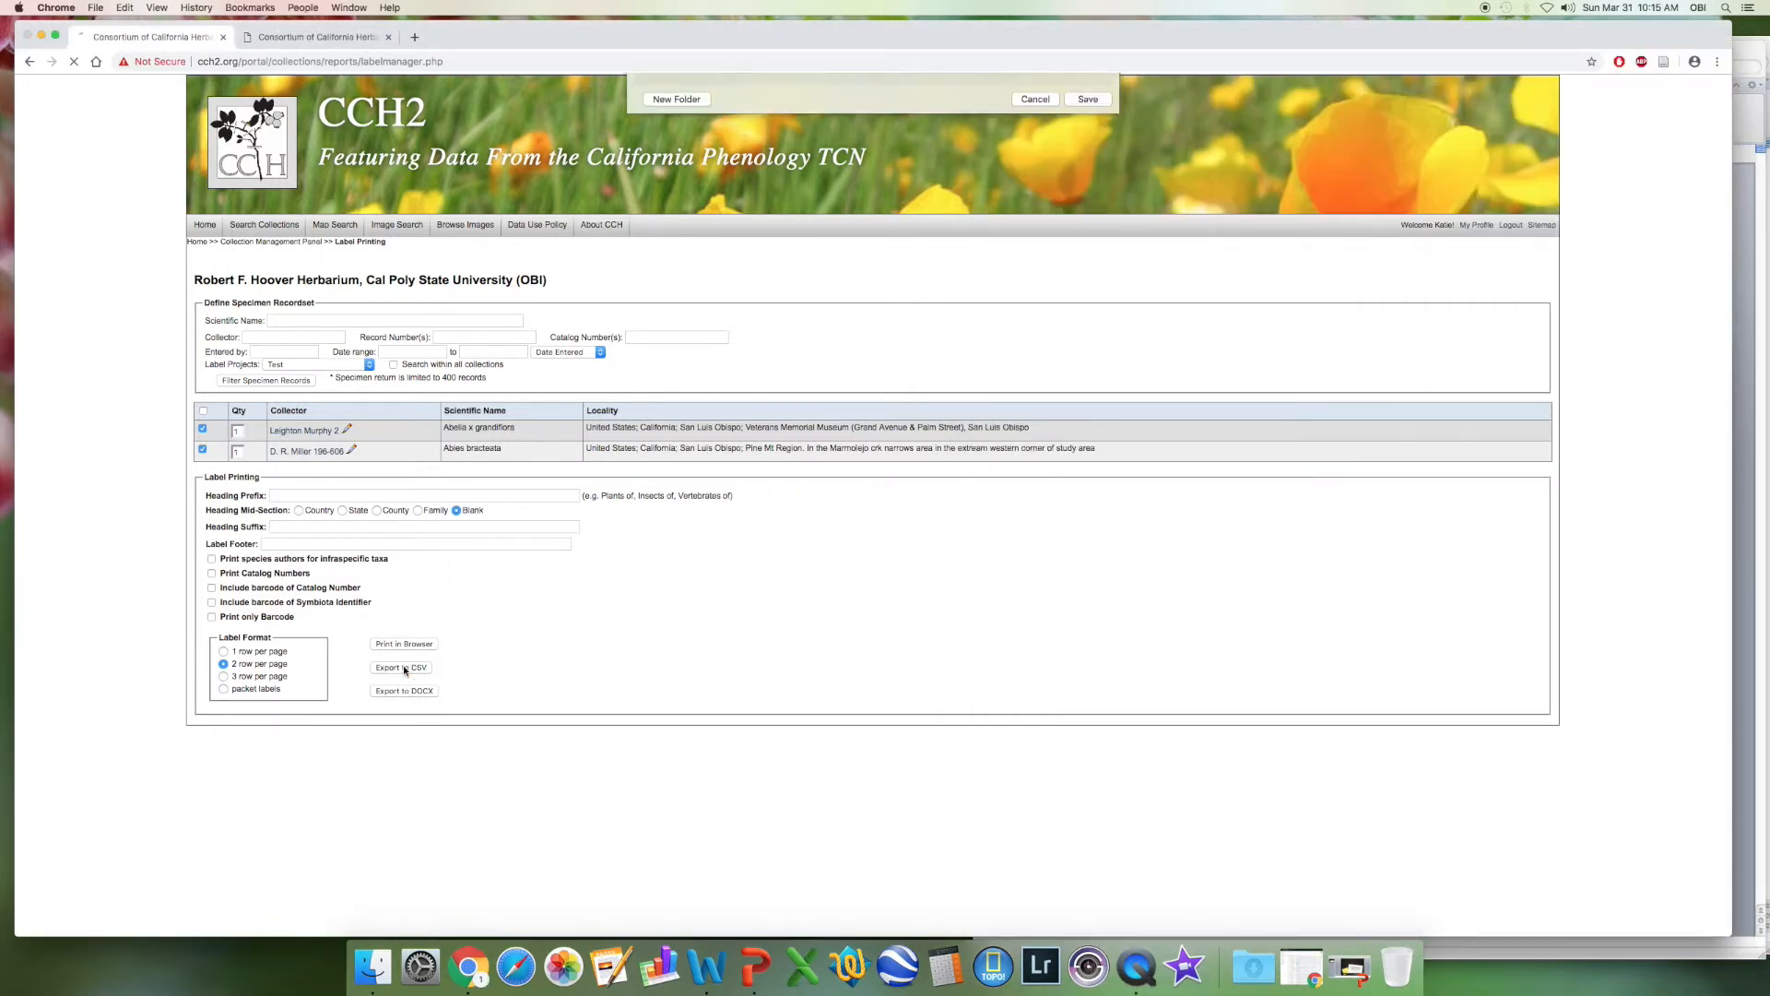
key(Return)
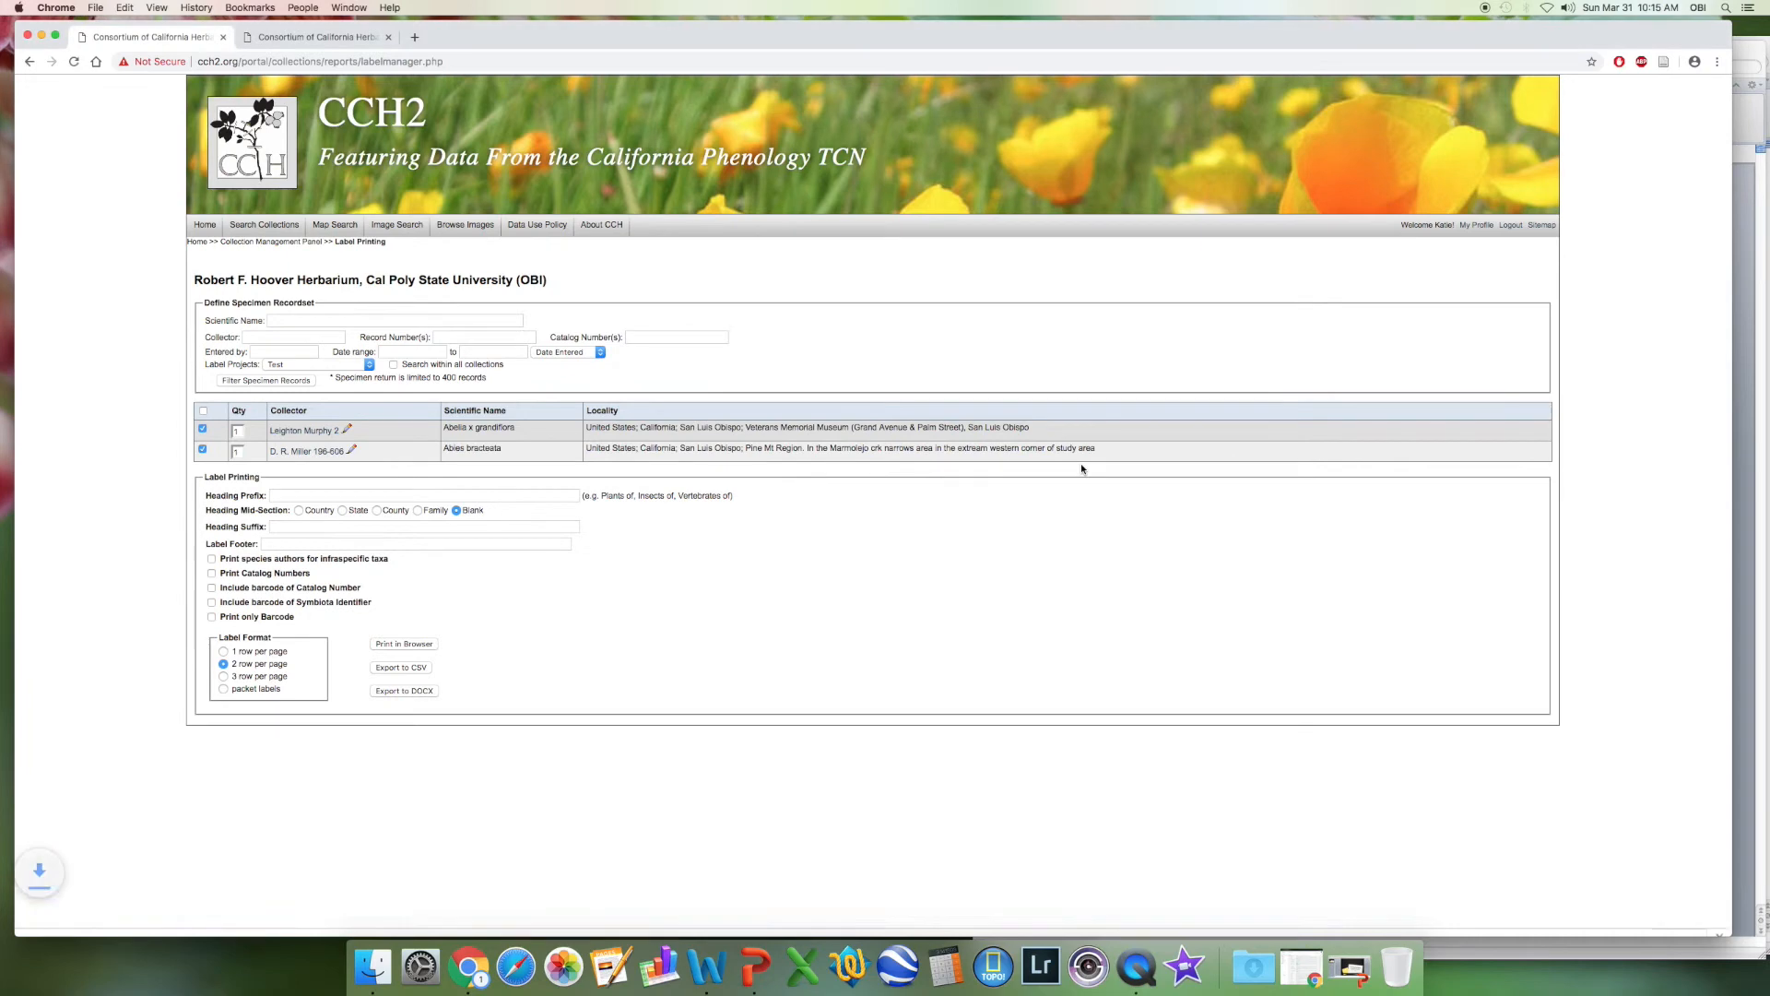
click(138, 918)
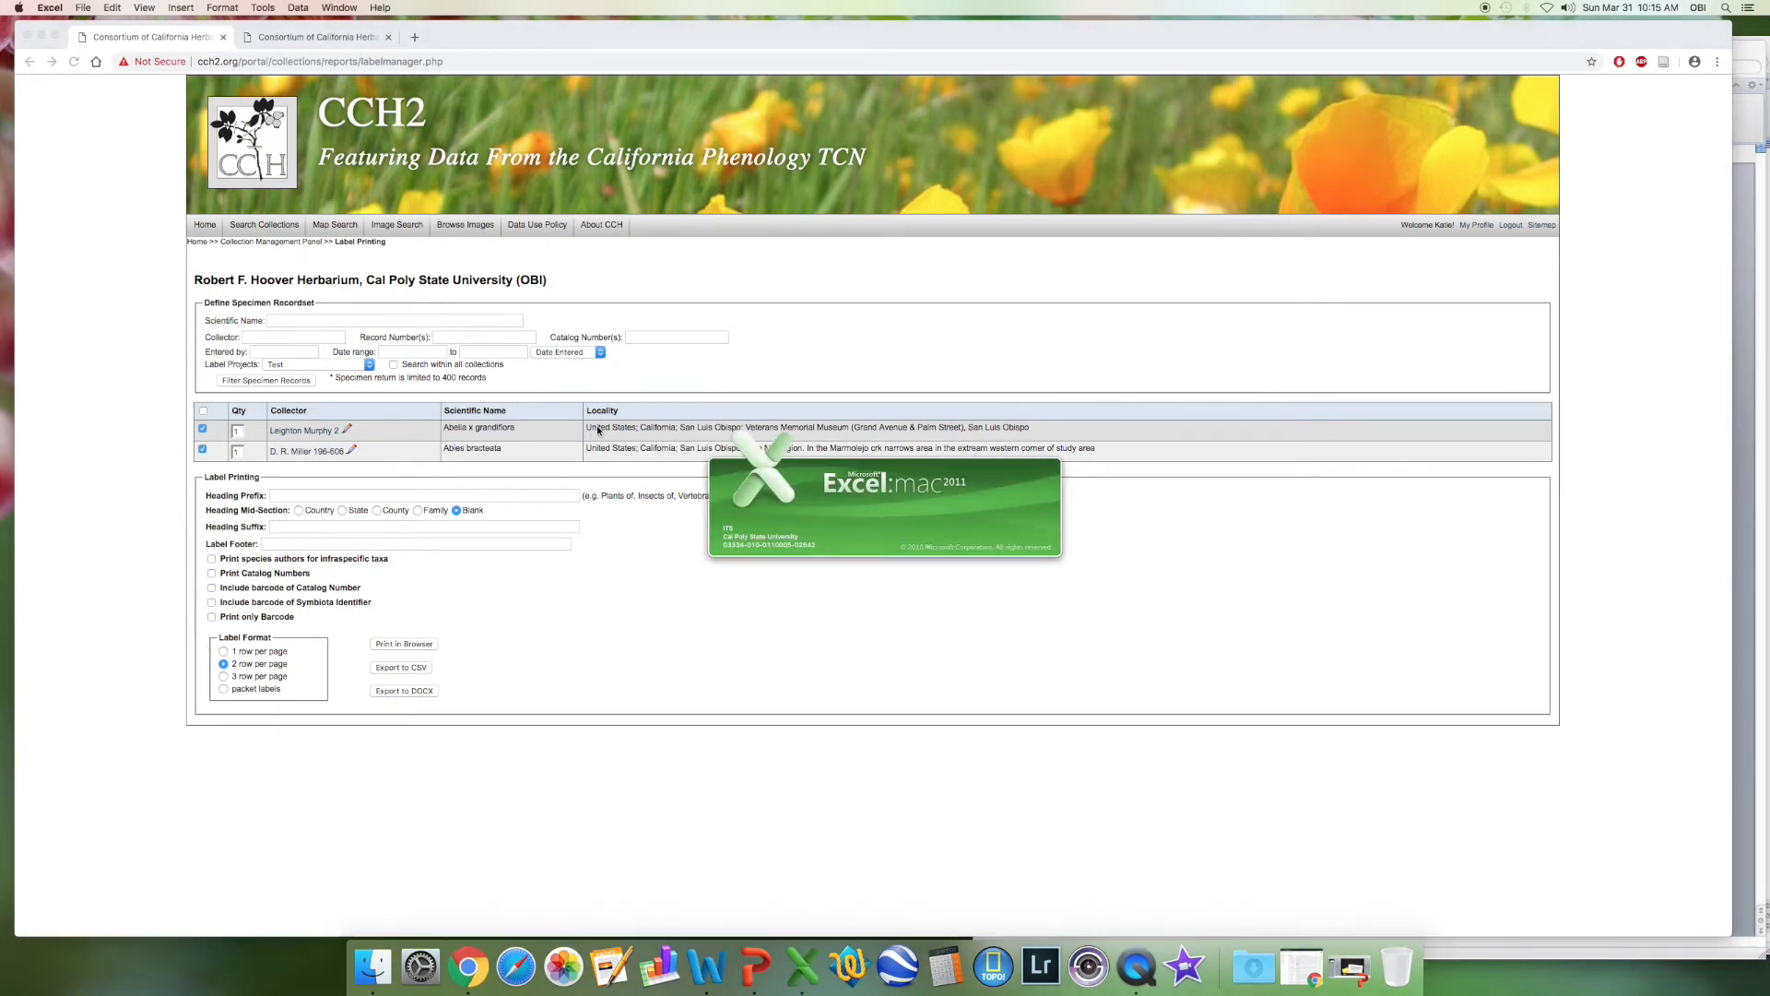
drag(502, 33, 1360, 131)
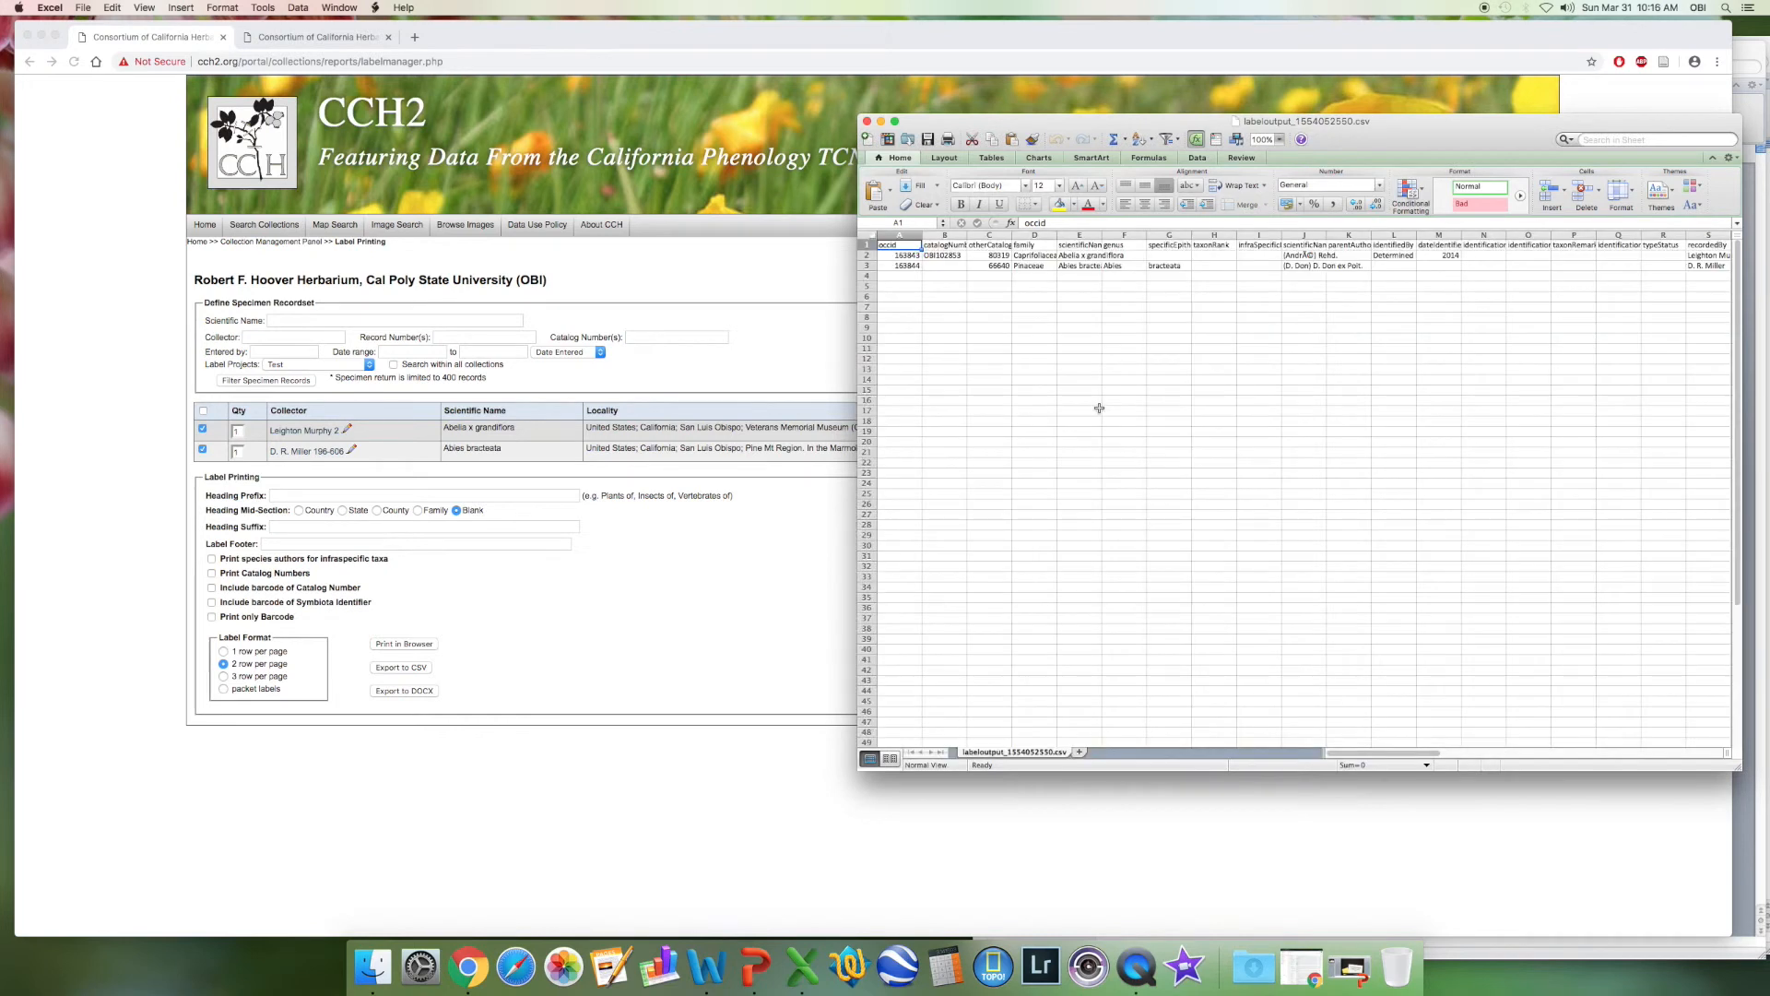
click(1094, 338)
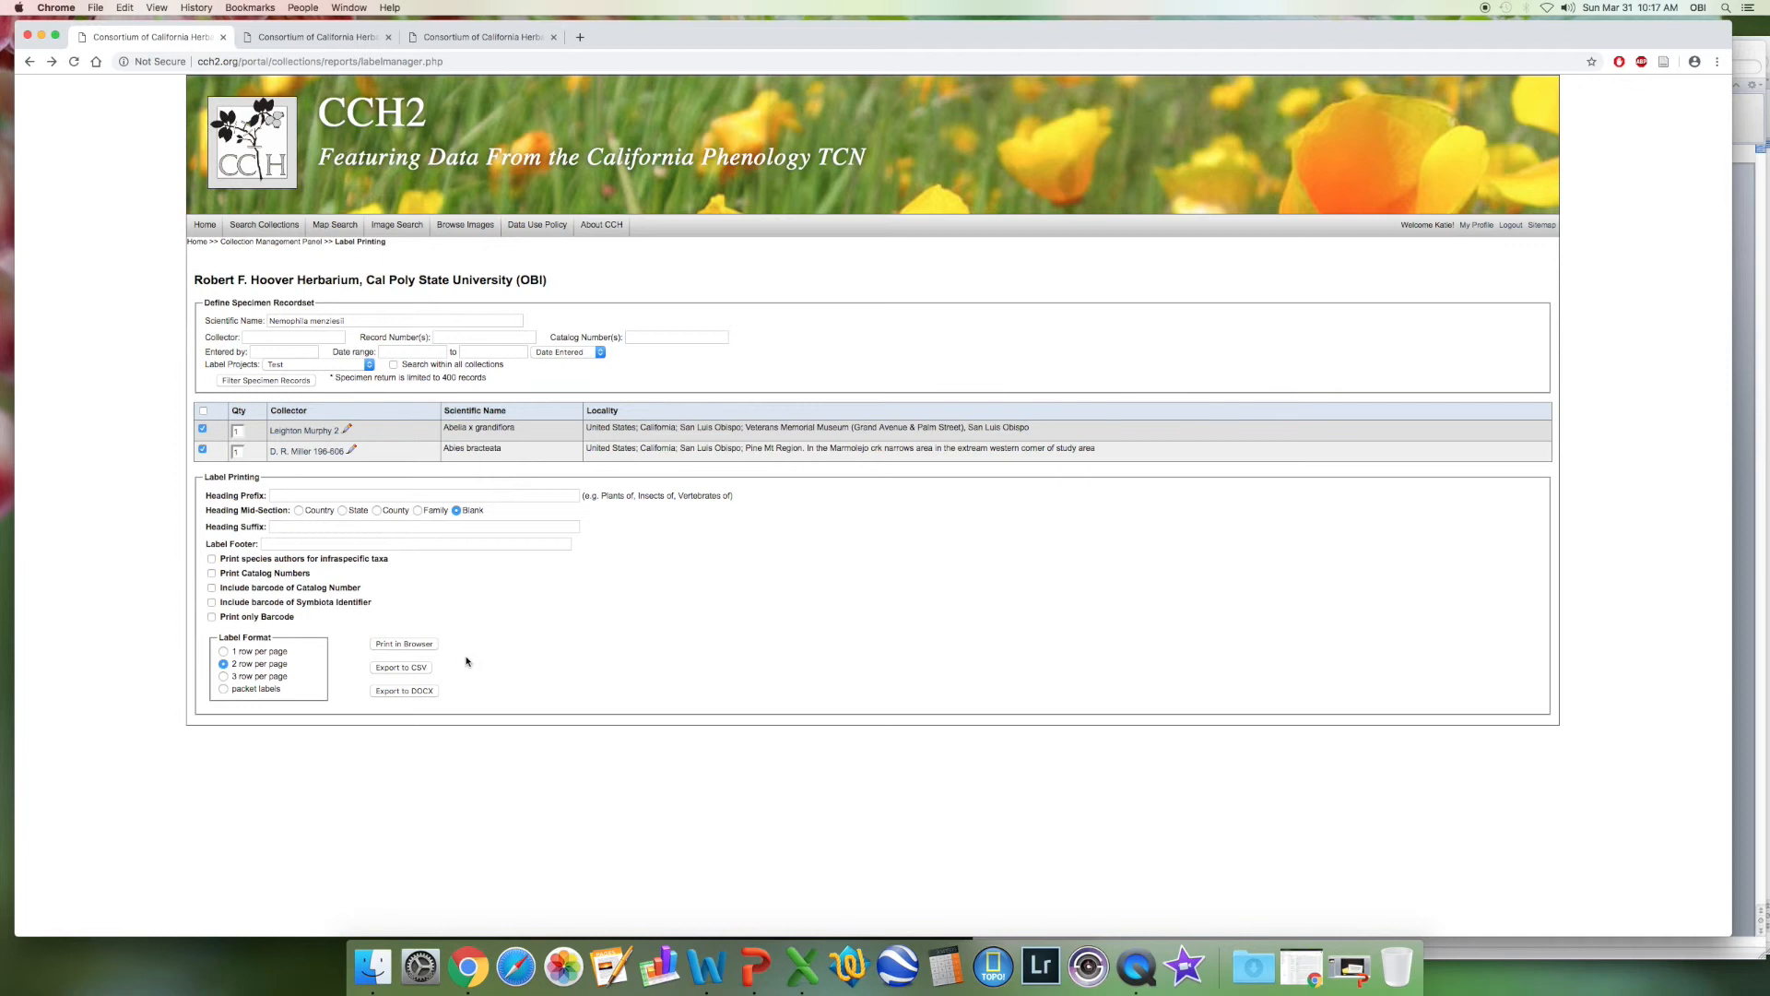
- Generate the labels as a browser page and open the print settings for it
click(406, 643)
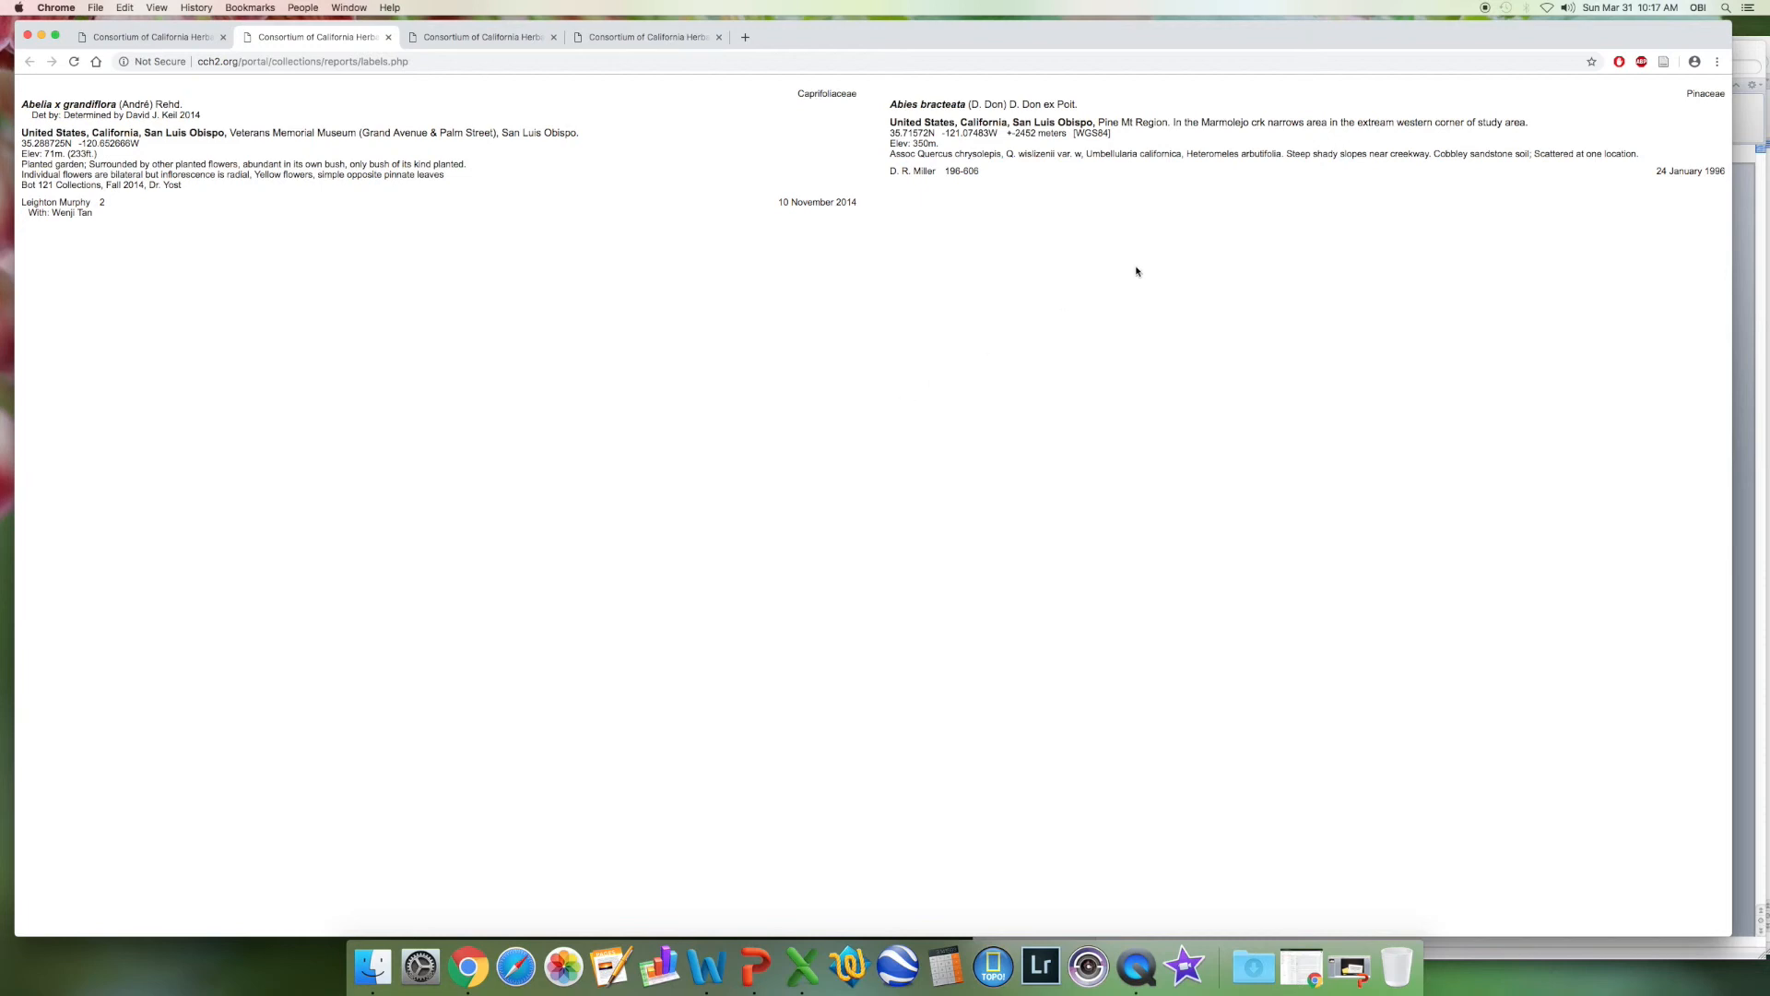
click(1718, 67)
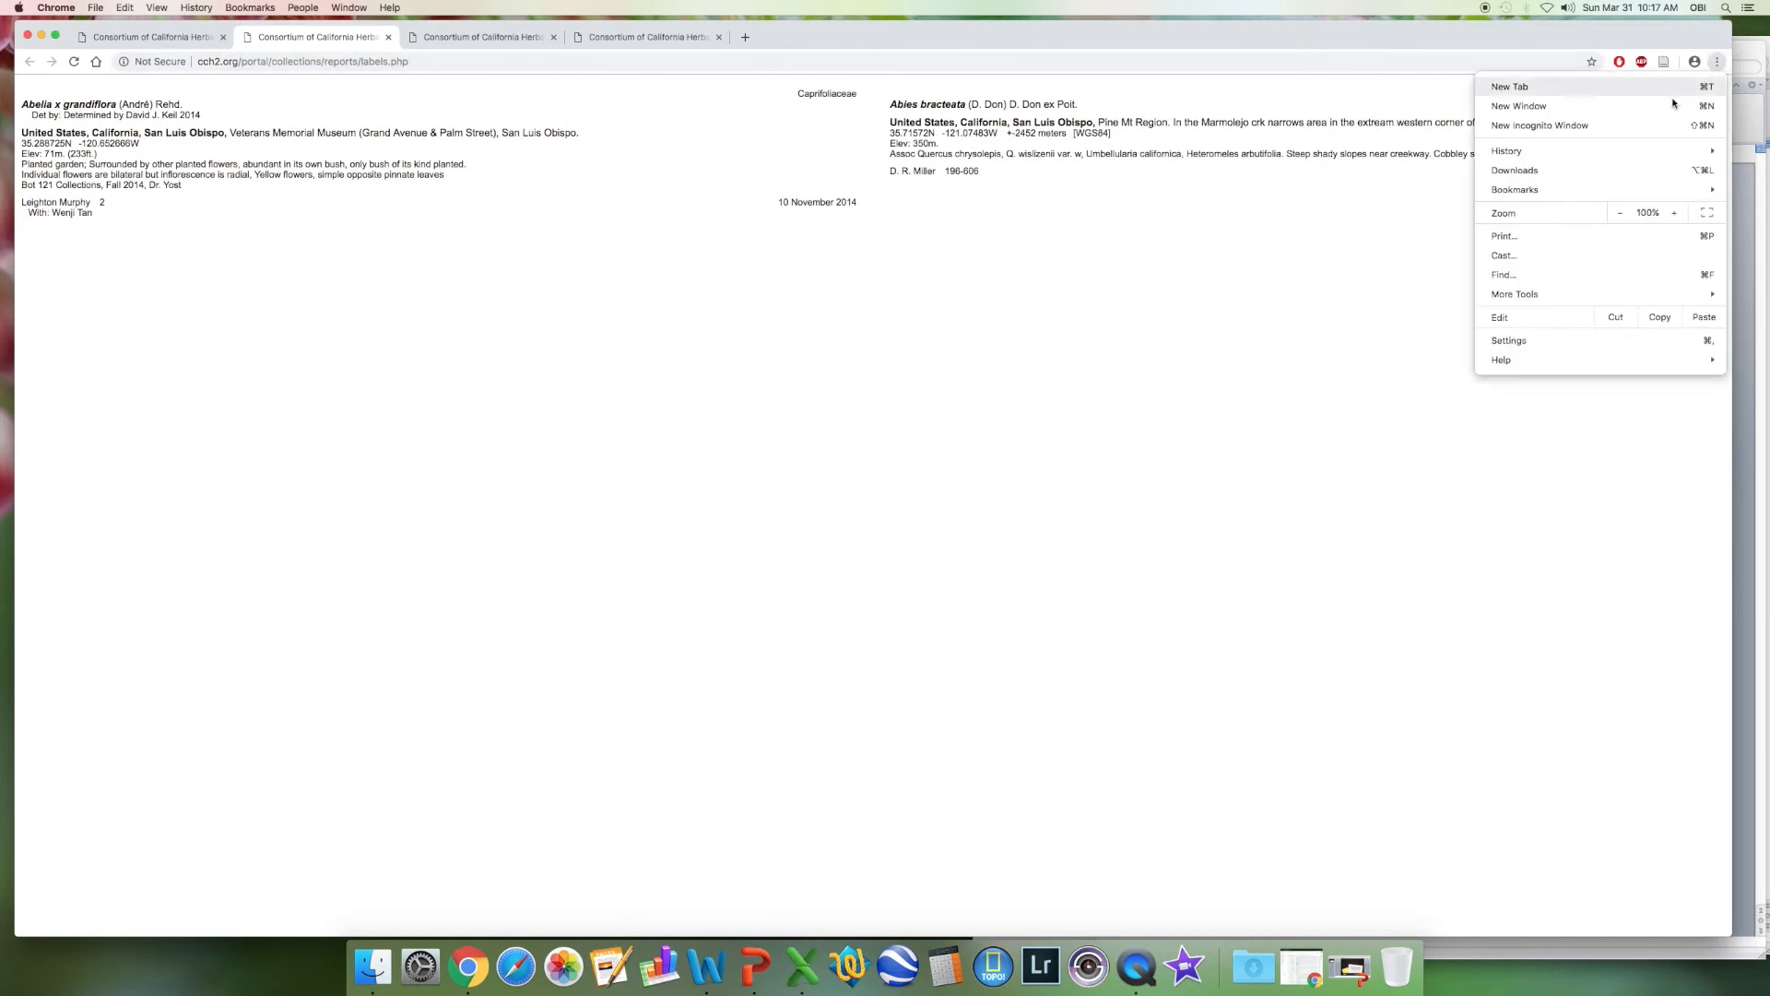
click(1568, 234)
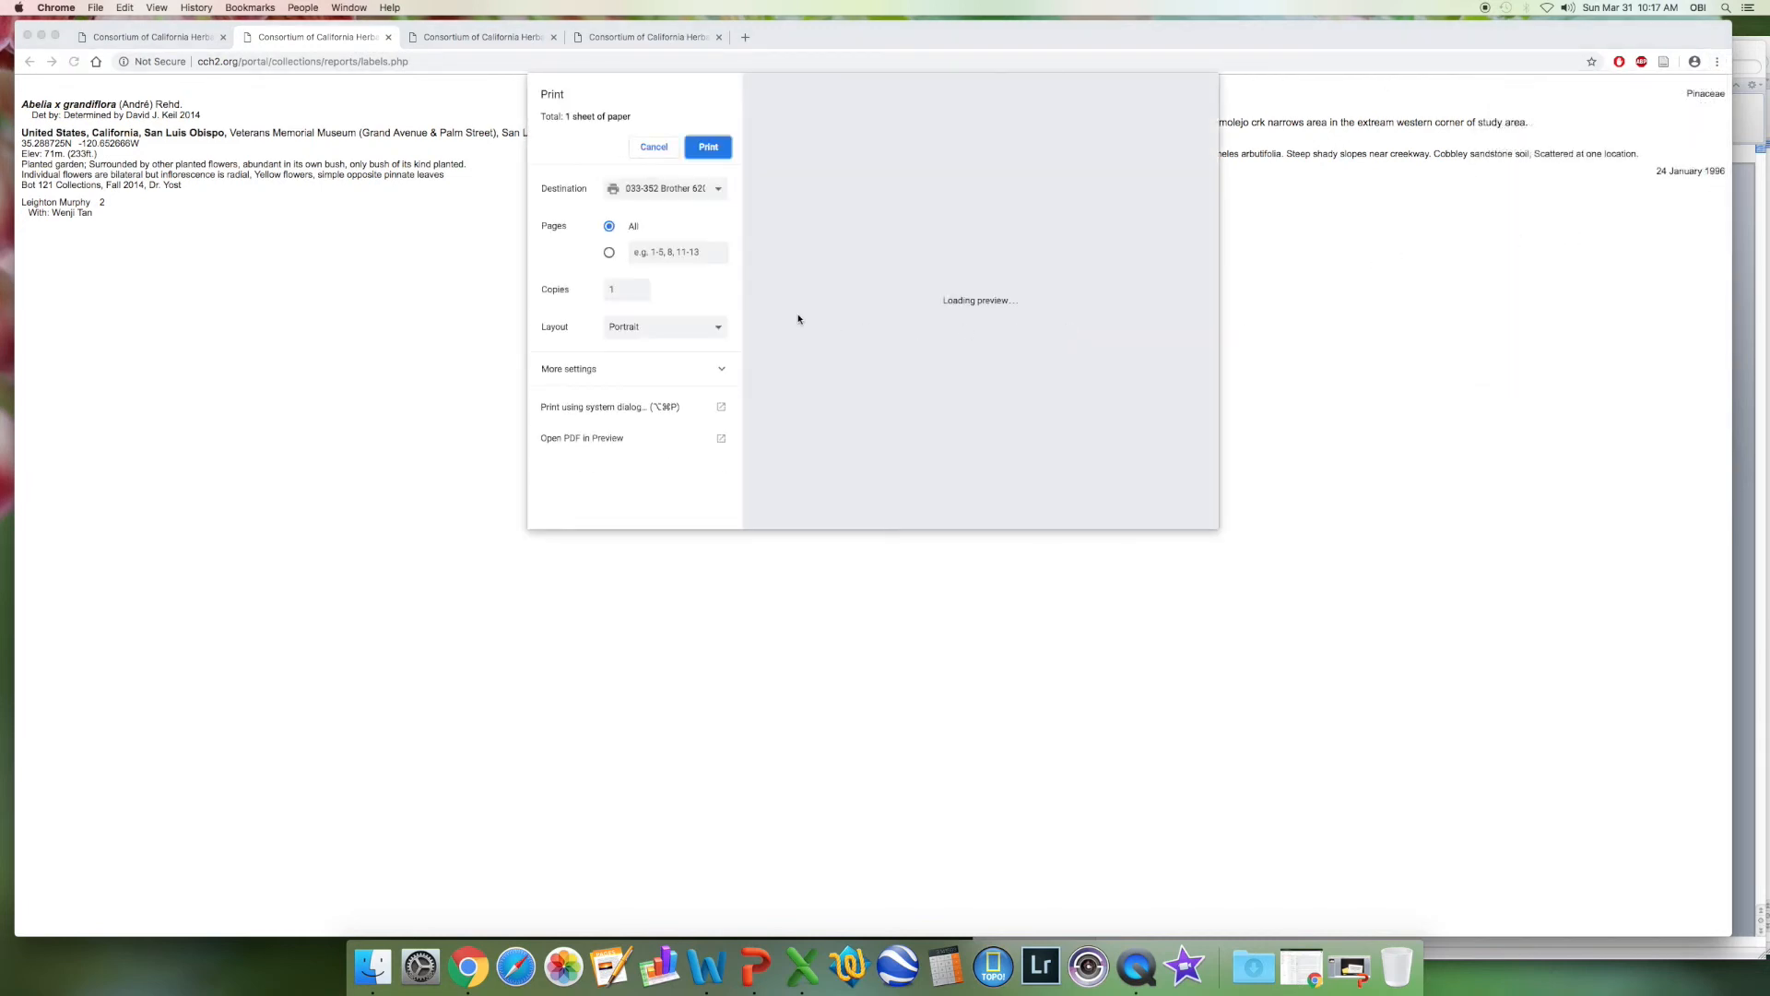